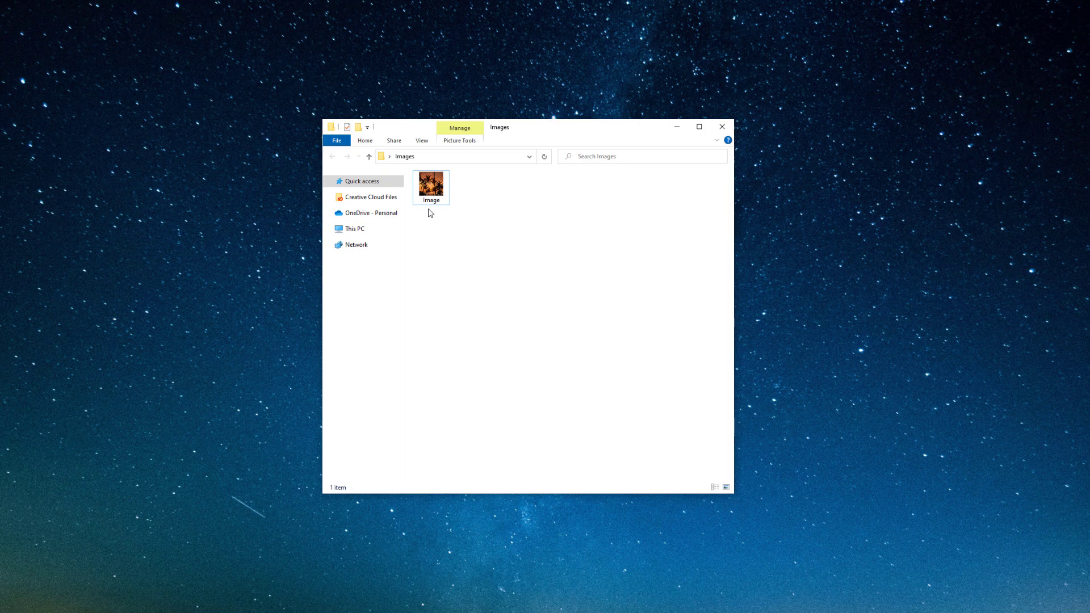
Check the Image file's Properties to confirm its type is Application (.exe)
right_click(431, 212)
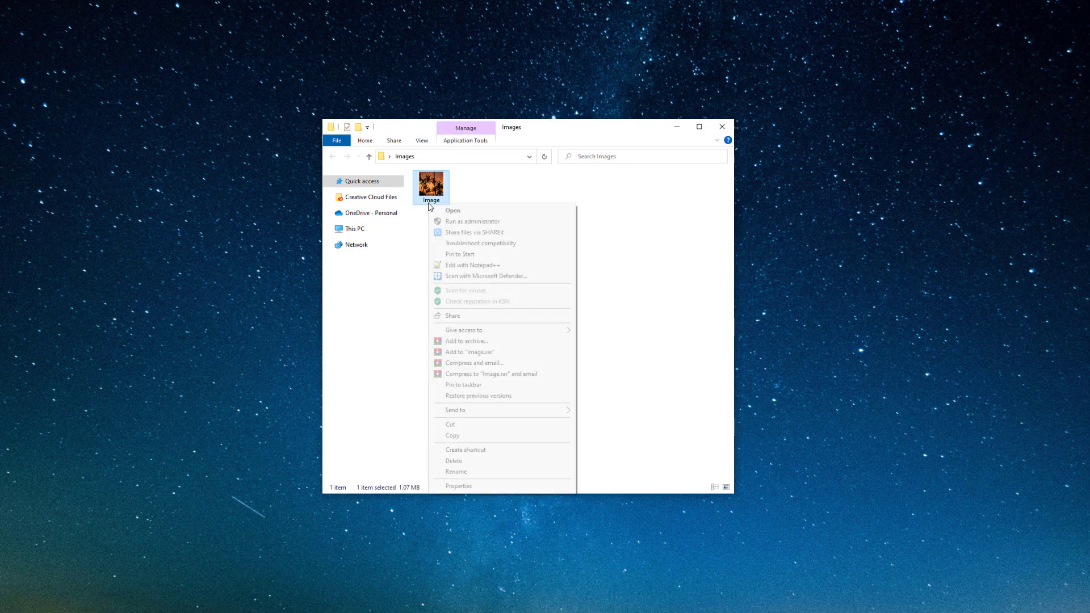
click(462, 486)
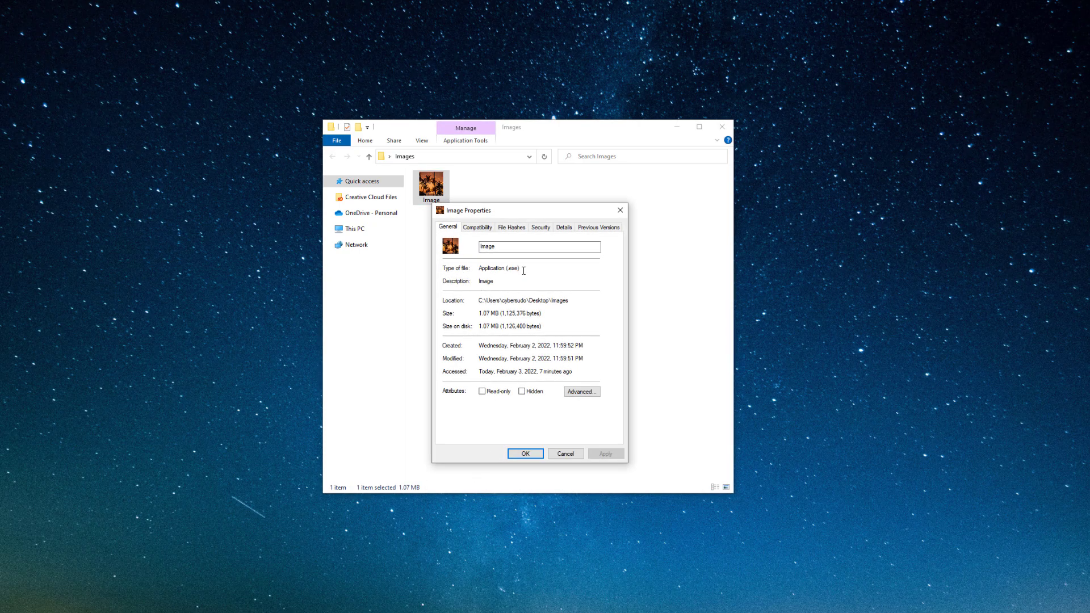
click(514, 228)
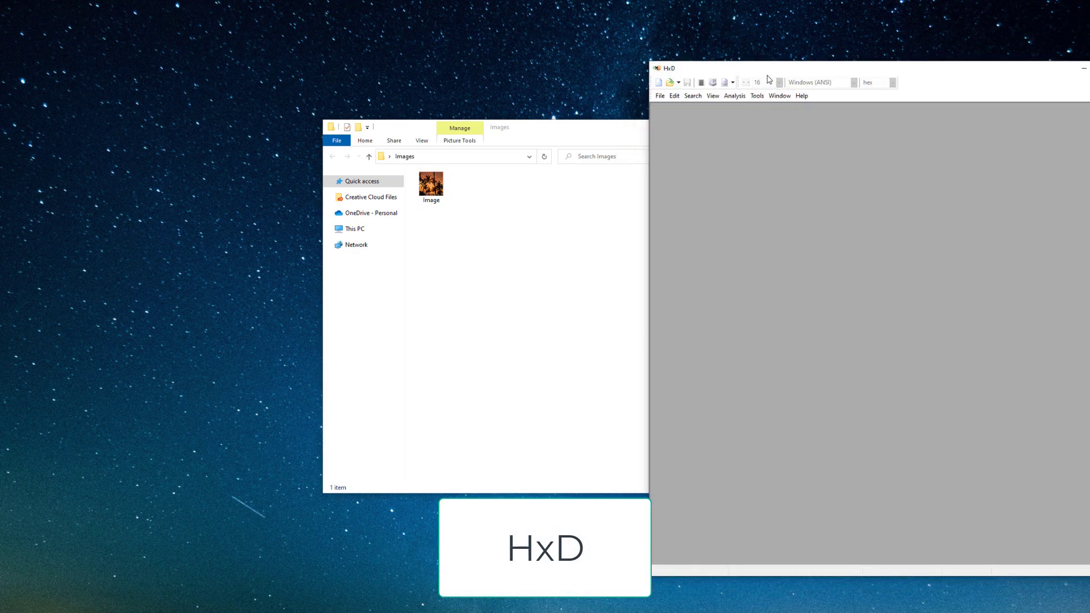
Move the HxD window up and left beside the Images folder window
mouse_move(777, 73)
mouse_down()
mouse_move(701, 106)
mouse_move(693, 81)
mouse_up()
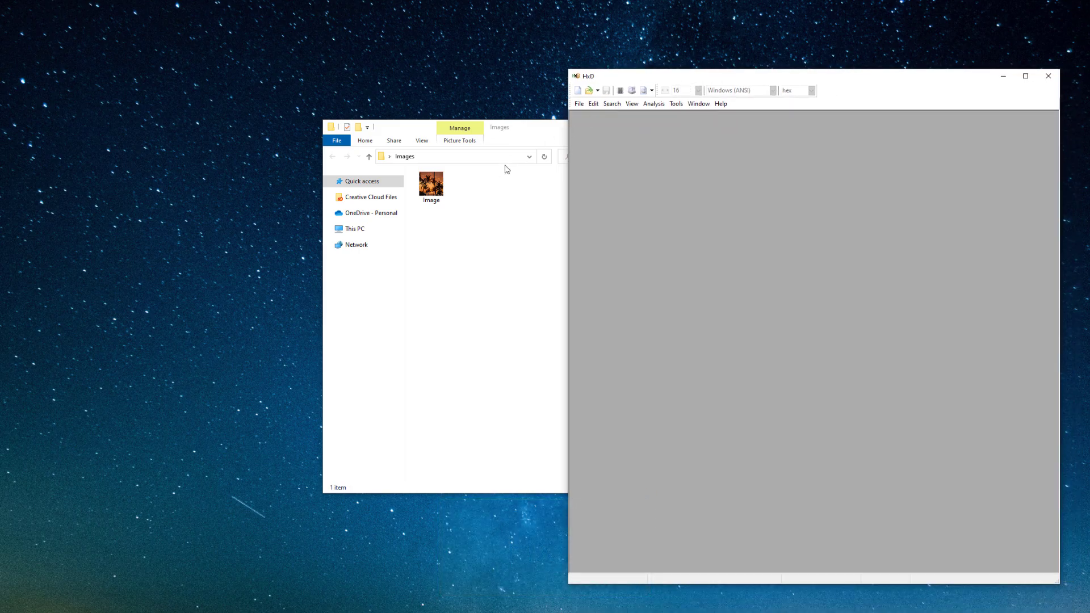
mouse_move(433, 149)
mouse_down()
mouse_move(483, 193)
mouse_move(617, 186)
mouse_up()
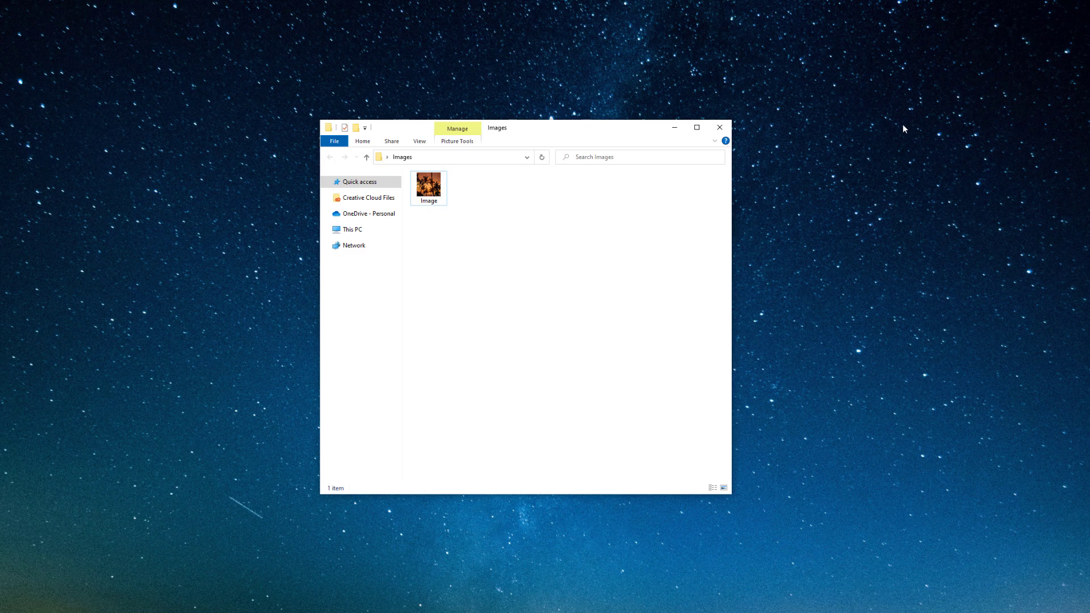
Copy the MD5 value from the File Hashes tab of the Image file's Properties
right_click(443, 185)
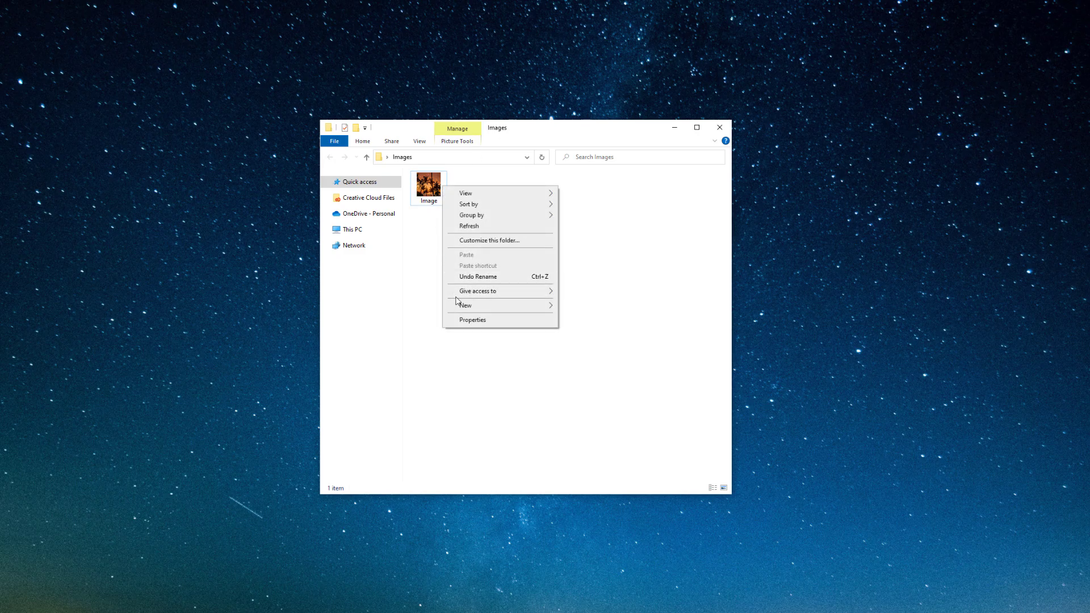
right_click(433, 203)
click(480, 479)
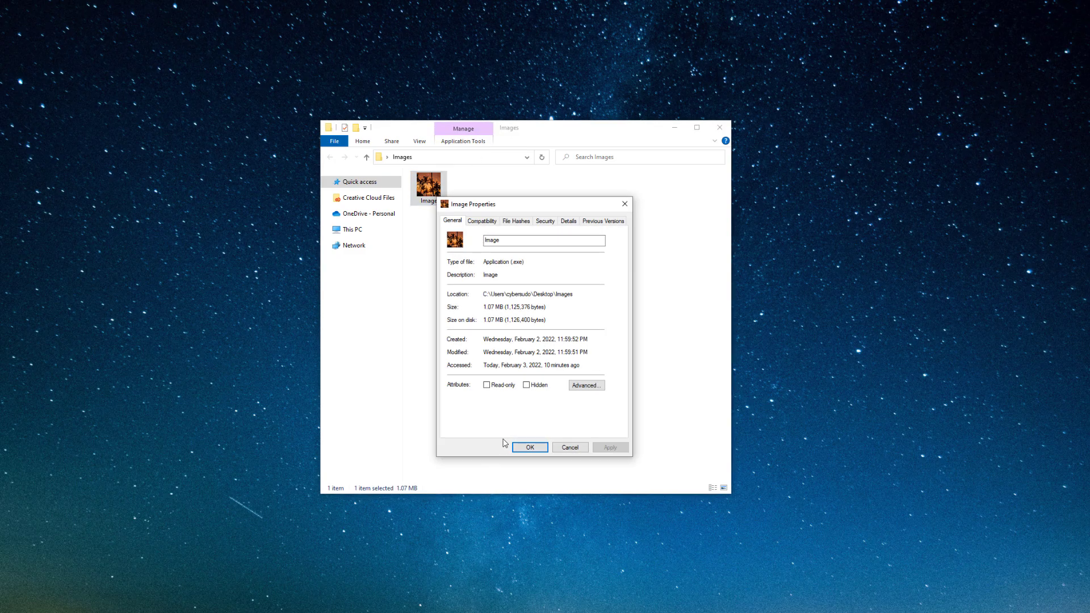
click(516, 221)
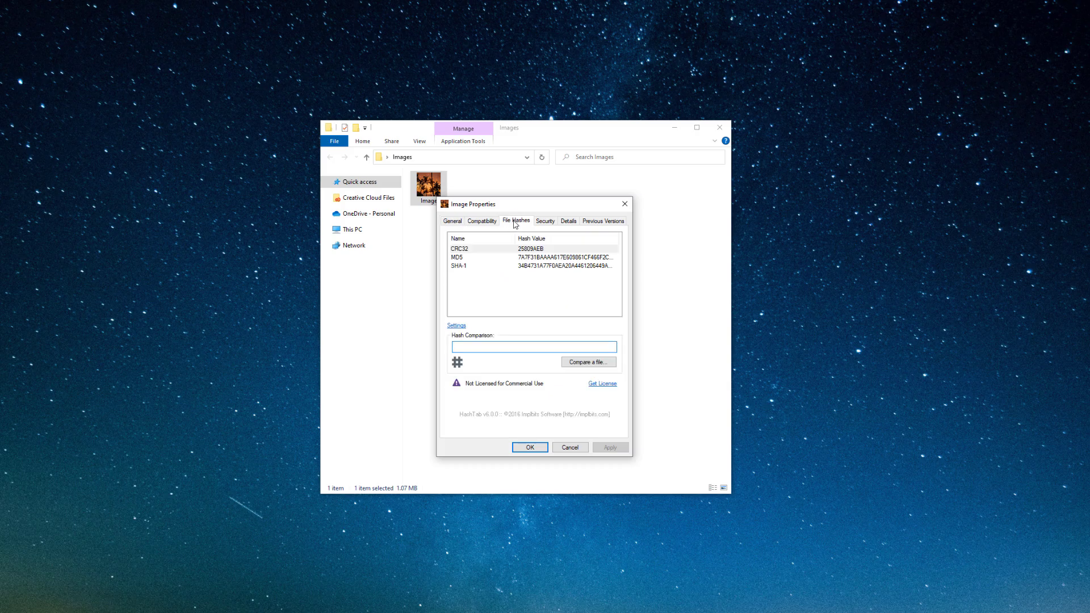
click(482, 262)
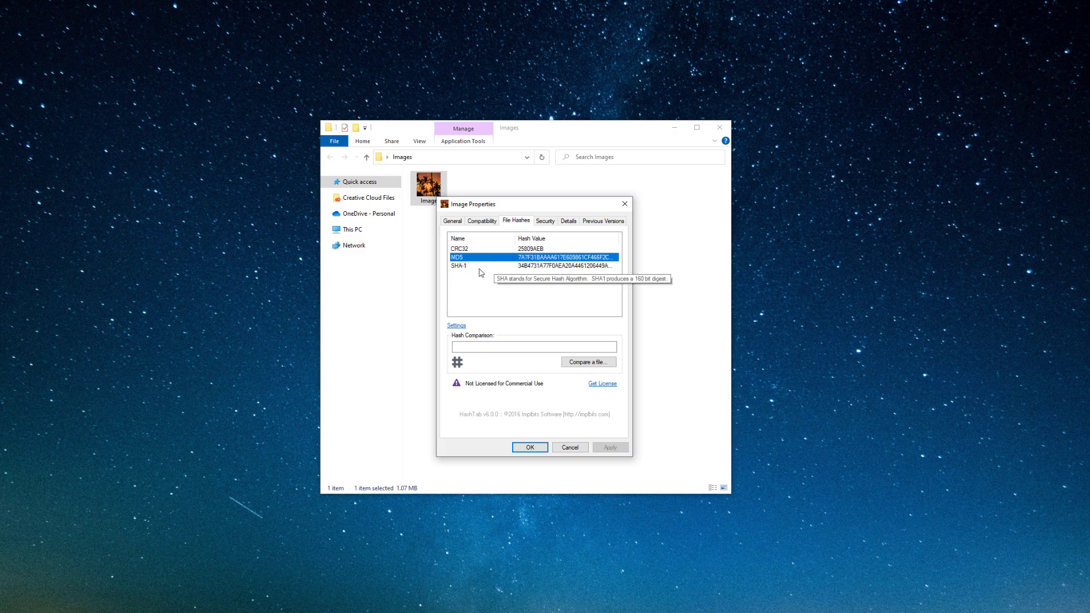
right_click(530, 259)
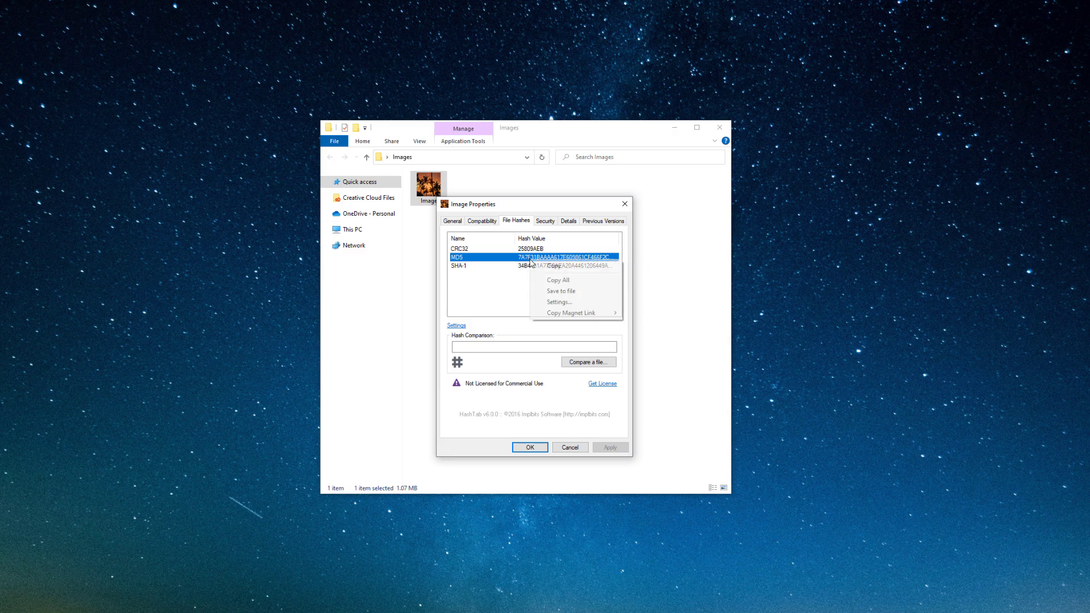
click(537, 266)
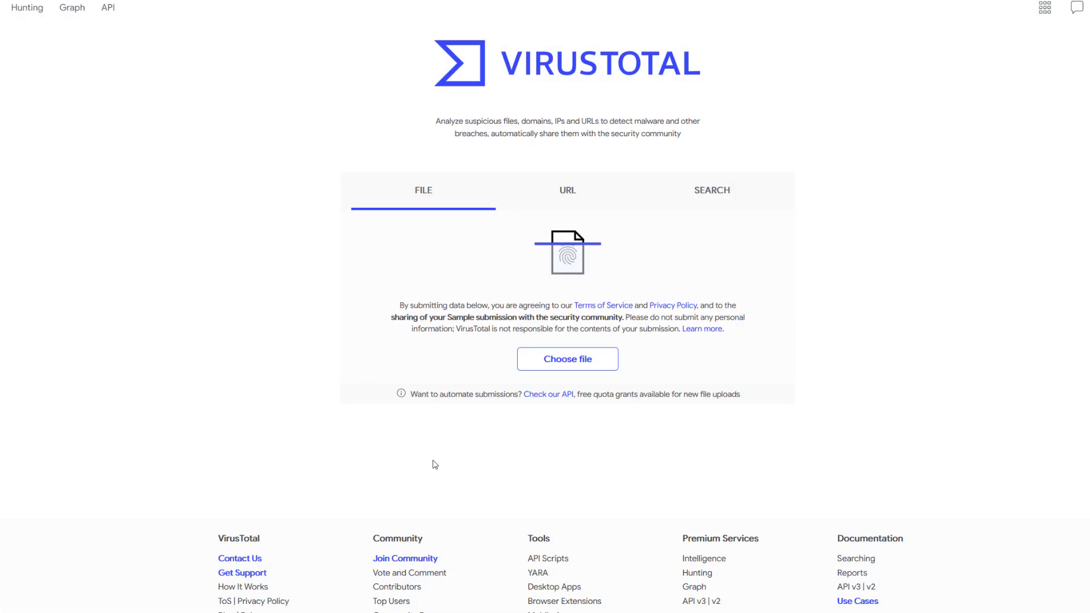
Search VirusTotal for the pasted MD5 hash, then go back to the empty search page
click(688, 209)
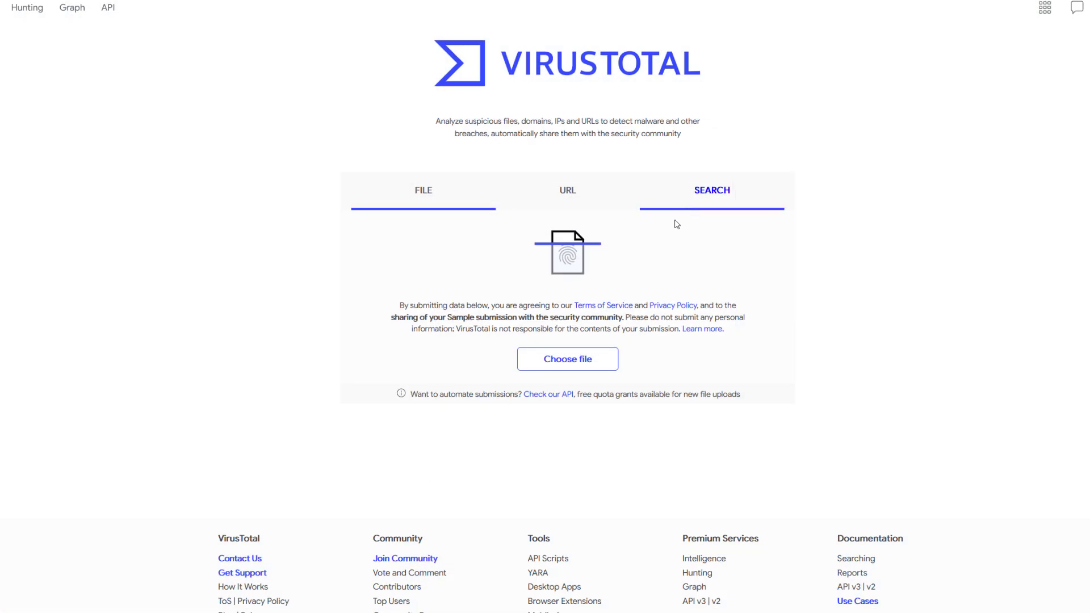
right_click(481, 301)
click(503, 362)
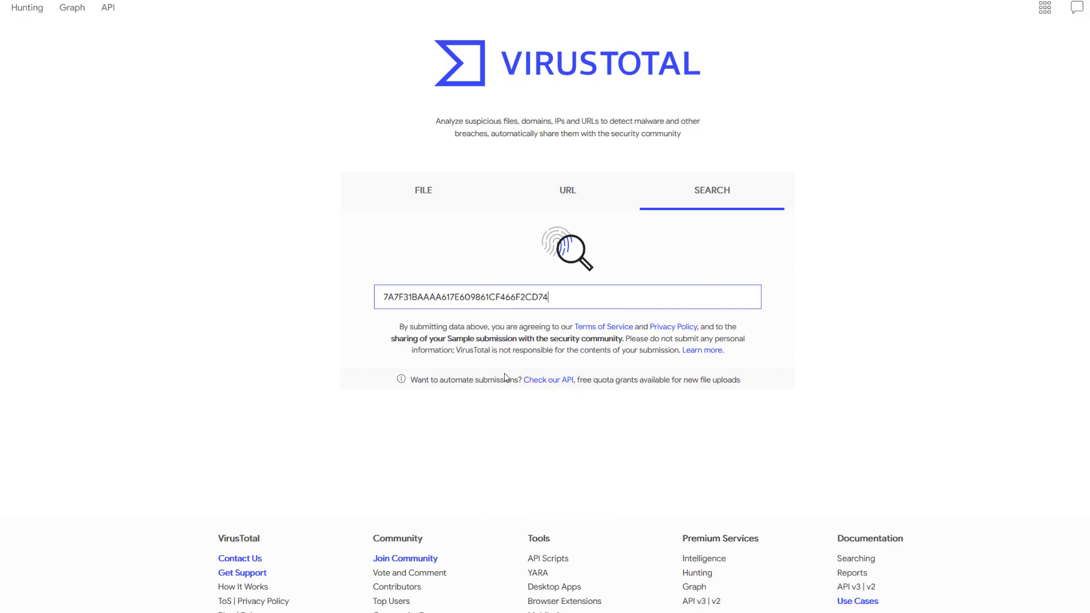
key(Return)
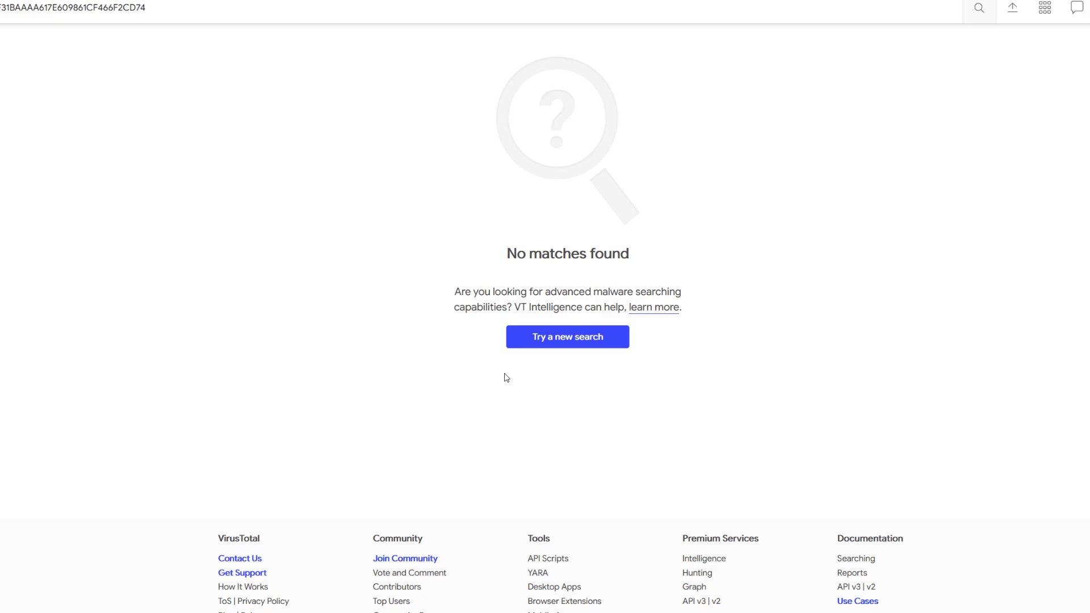
key(alt+Left)
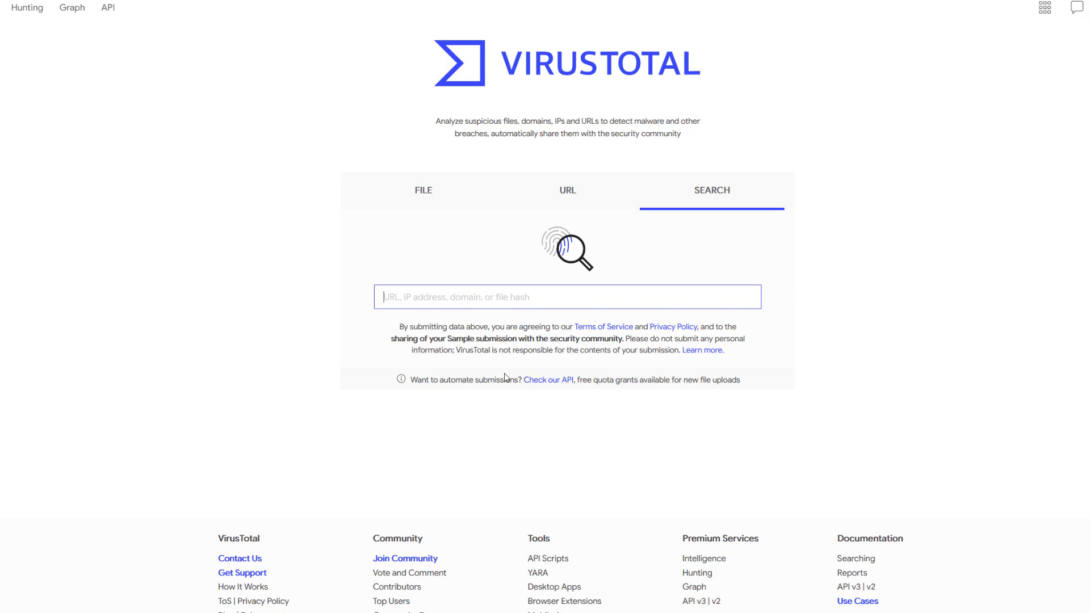
key(ctrl+t)
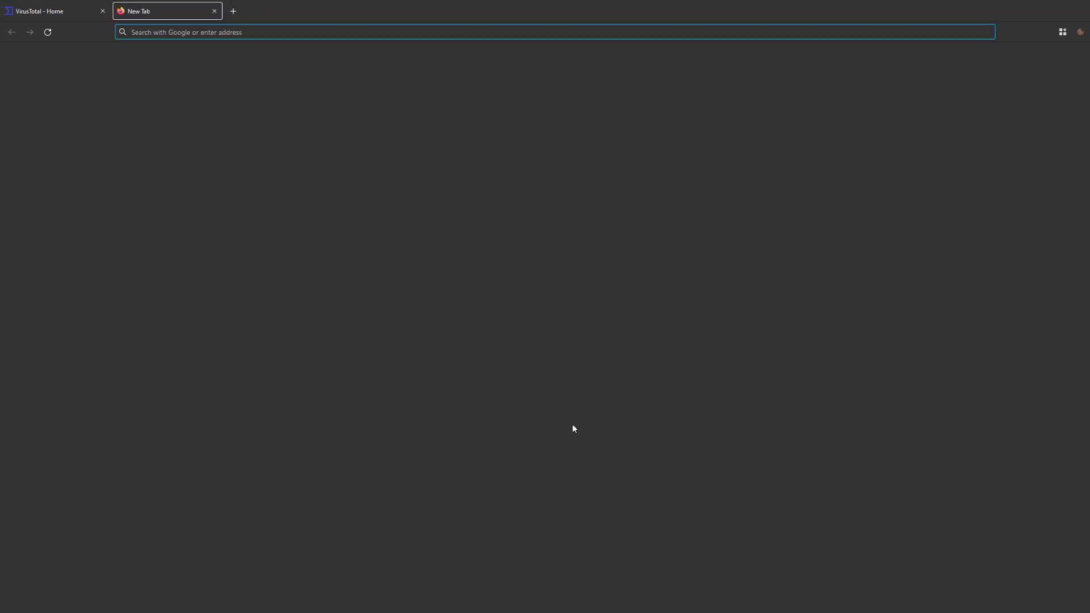
text(wann)
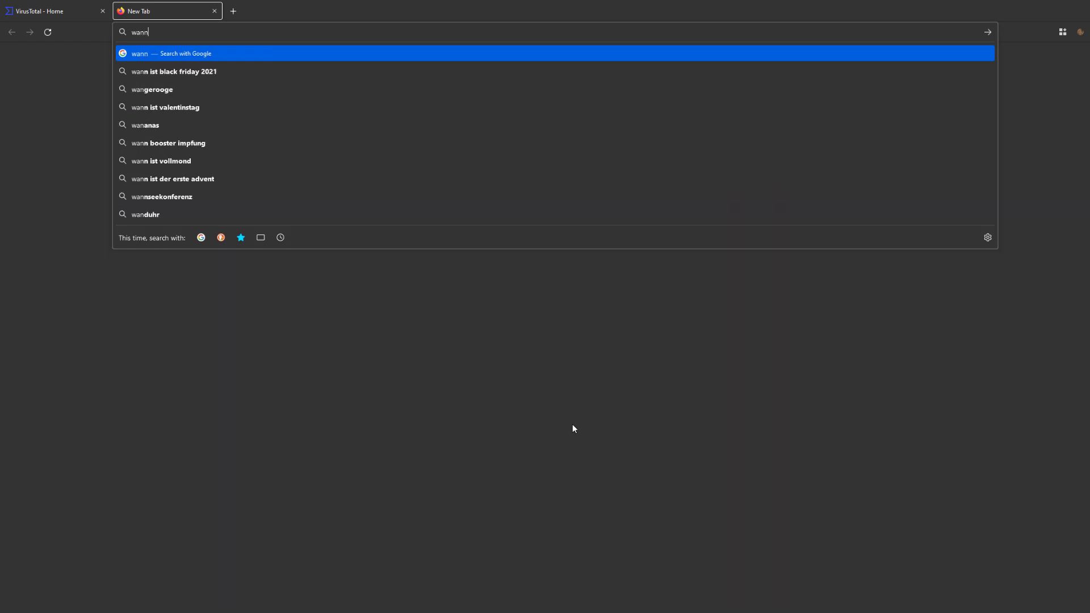
text(acry hash)
key(Return)
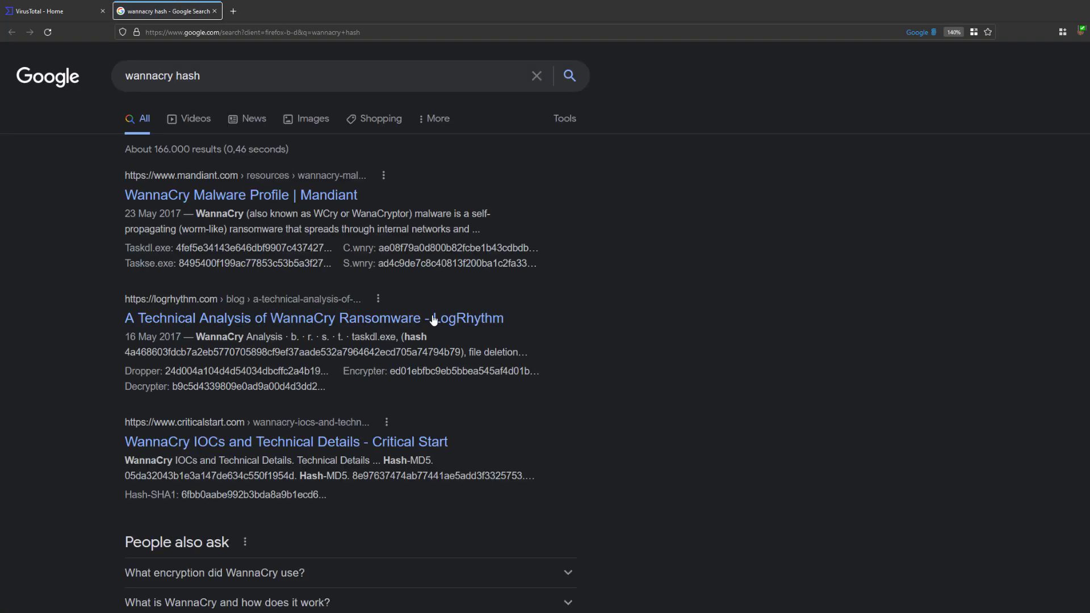
click(222, 158)
scroll(239, 204, down, 3)
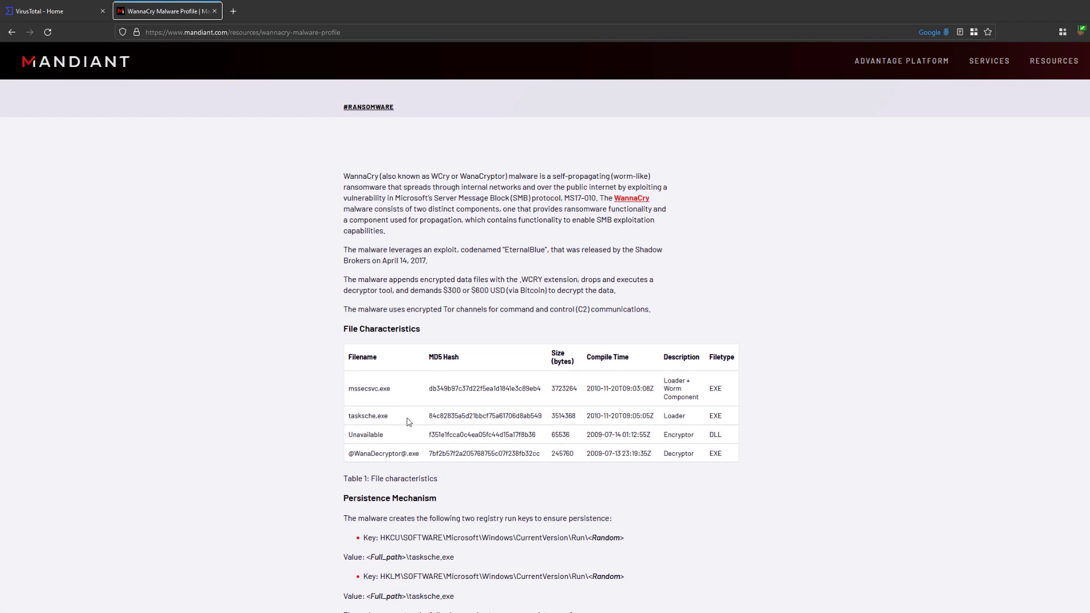
double_click(431, 390)
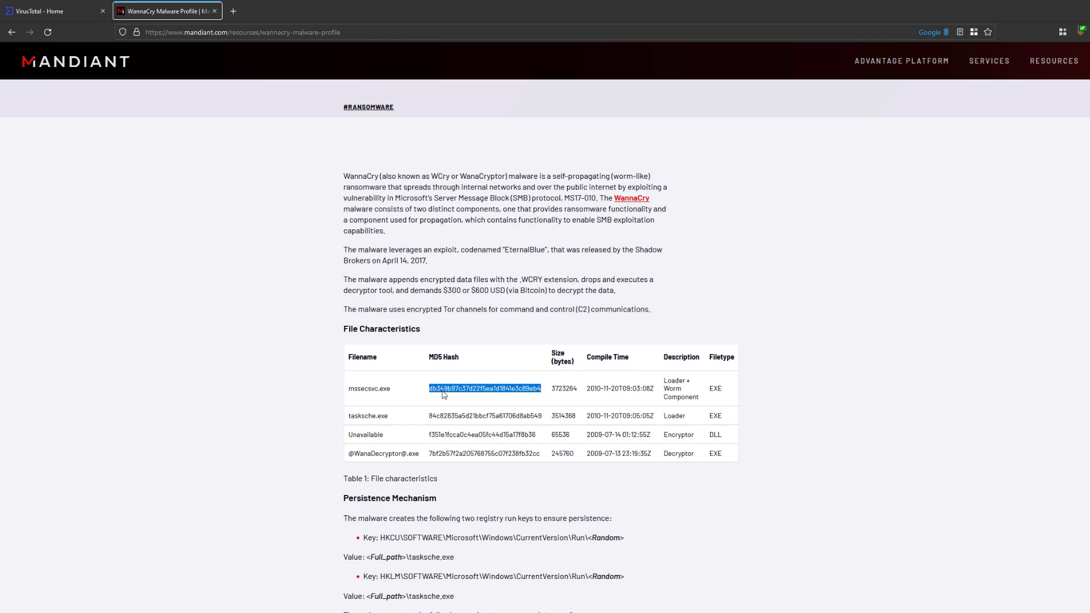
key(ctrl+c)
Look up the WannaCry MD5 on VirusTotal and review the 60/65 malicious detections
click(20, 13)
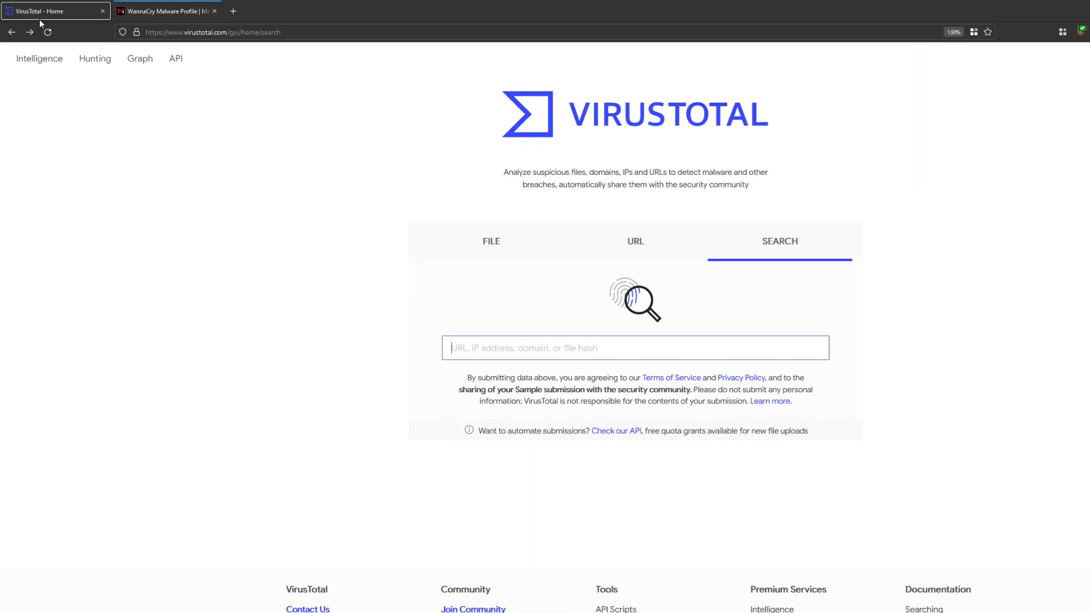
key(ctrl+v)
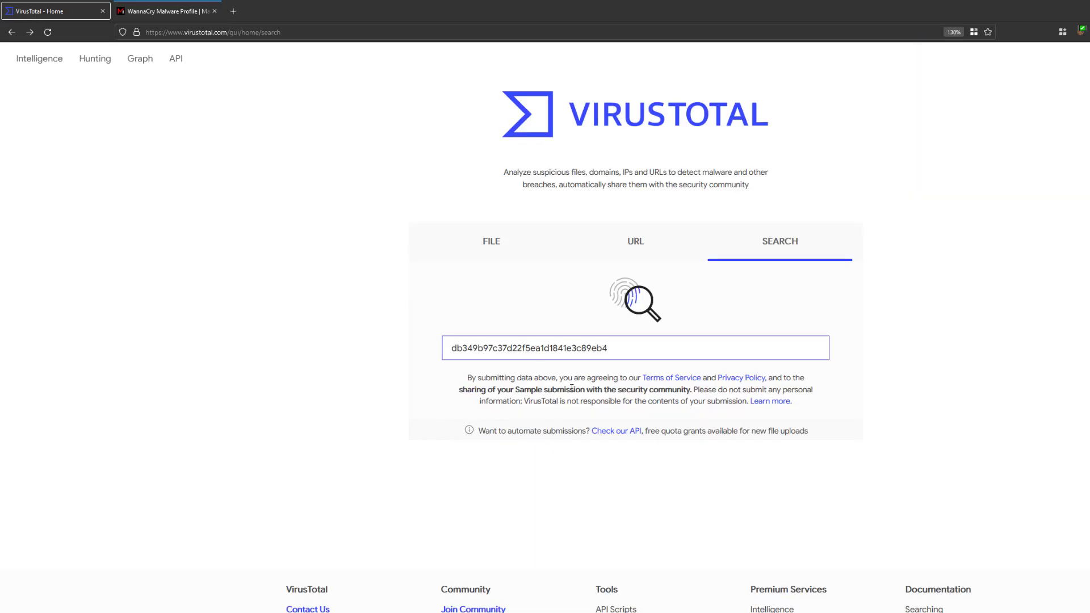
key(Return)
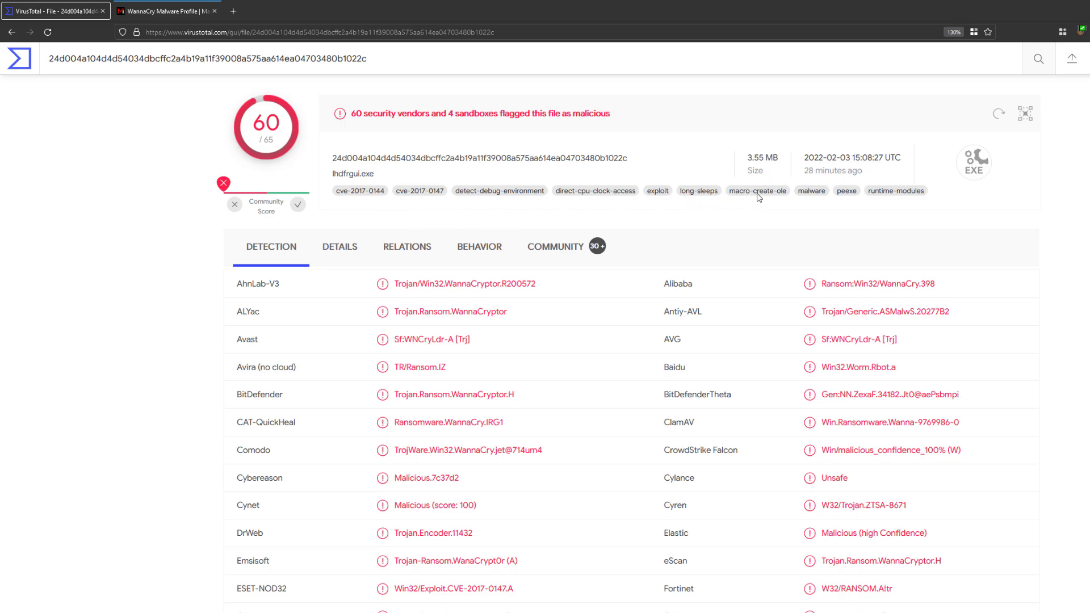
scroll(513, 352, down, 10)
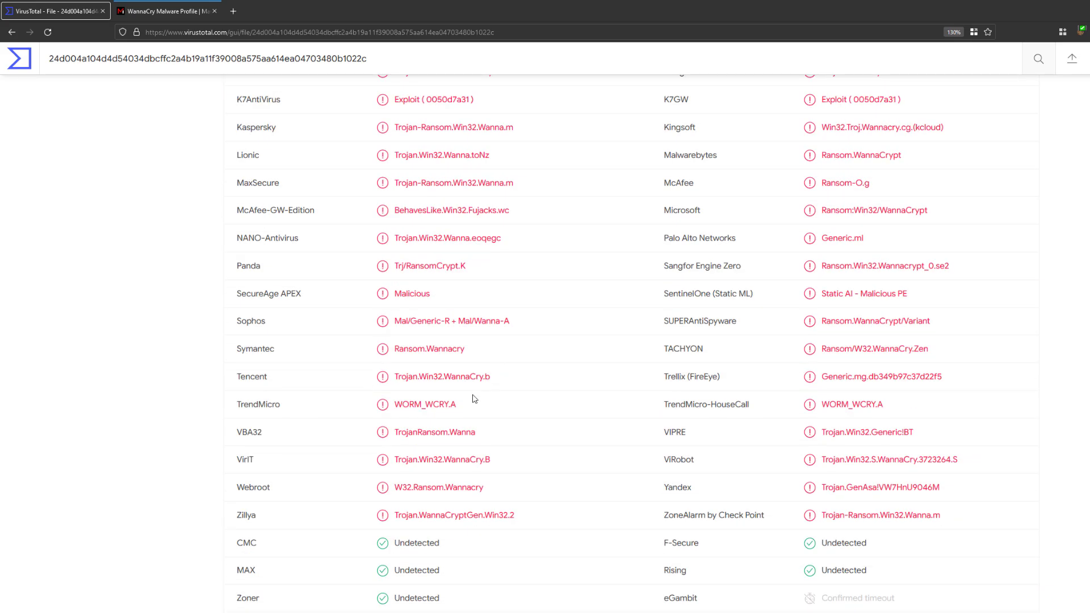
scroll(483, 386, up, 10)
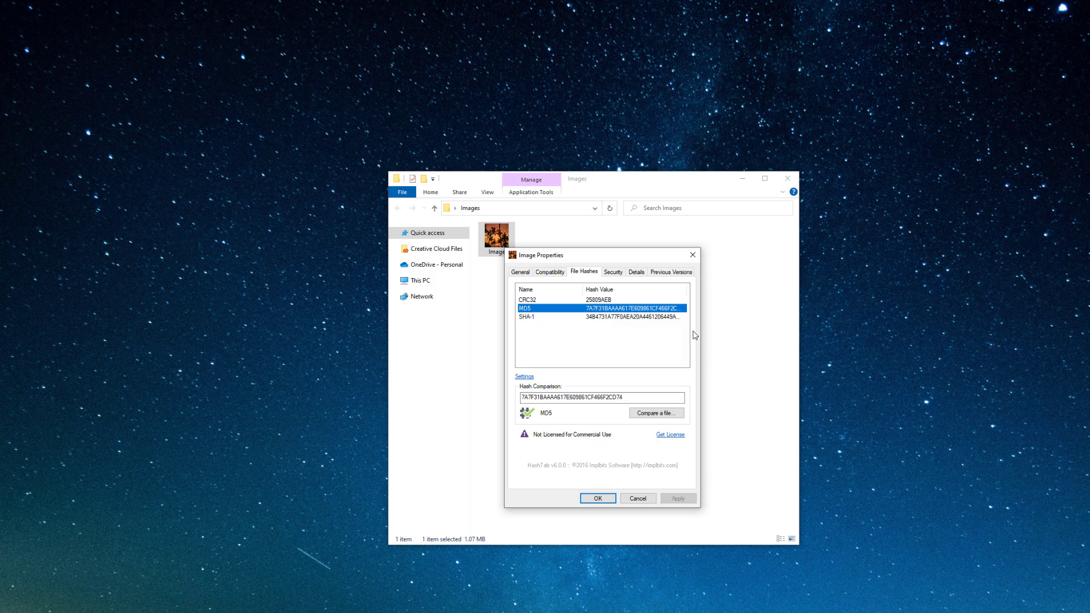
Return to the Image Properties File Hashes tab in File Explorer
click(590, 278)
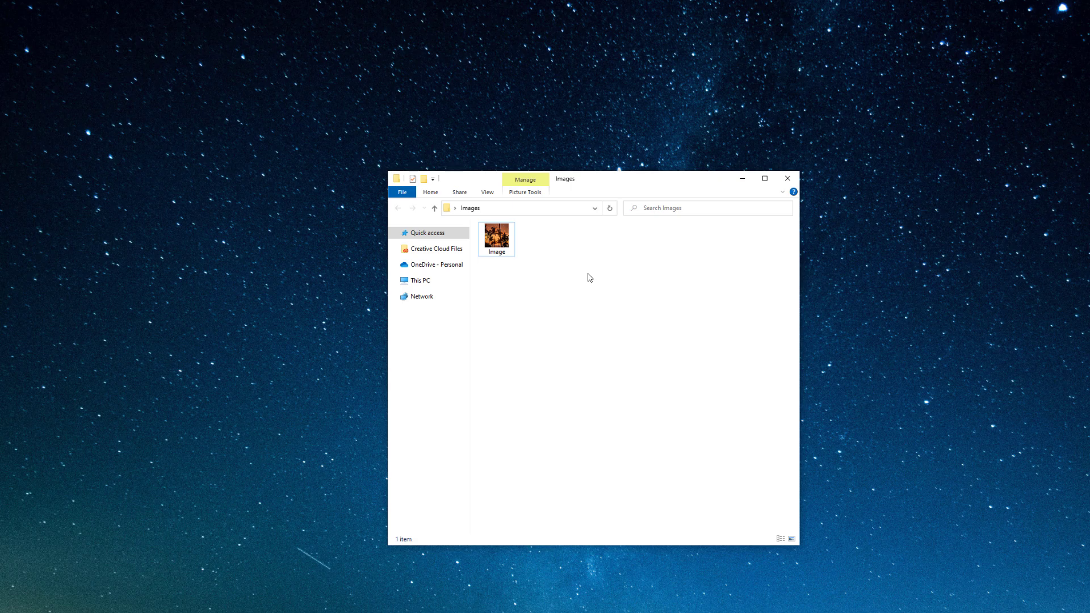
Open a PowerShell window in the Images folder and position it over Explorer
right_click(590, 278)
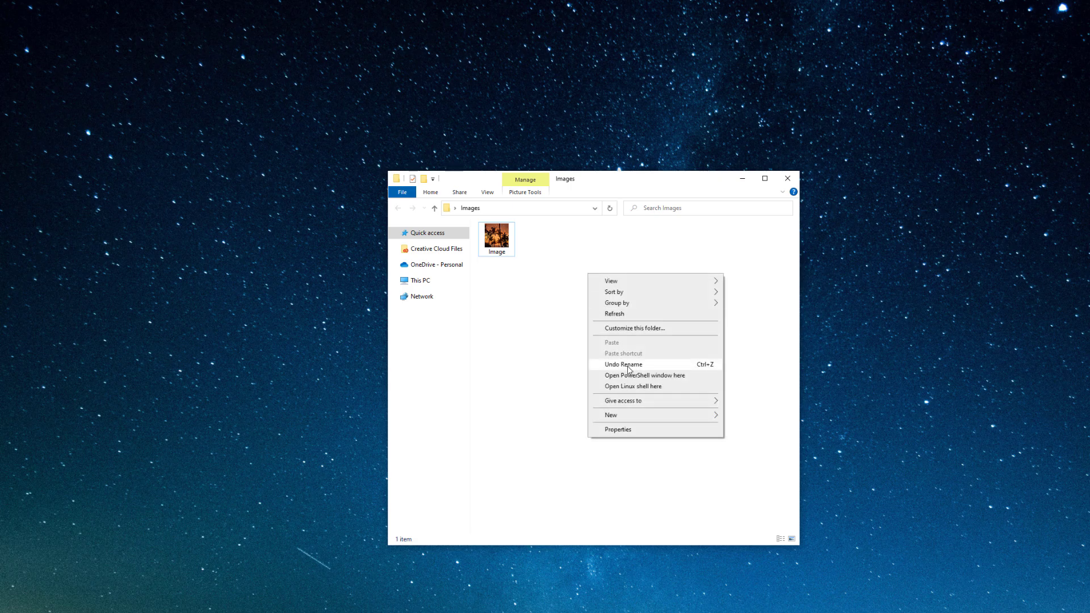
click(624, 368)
drag(517, 90, 854, 253)
drag(421, 245, 382, 308)
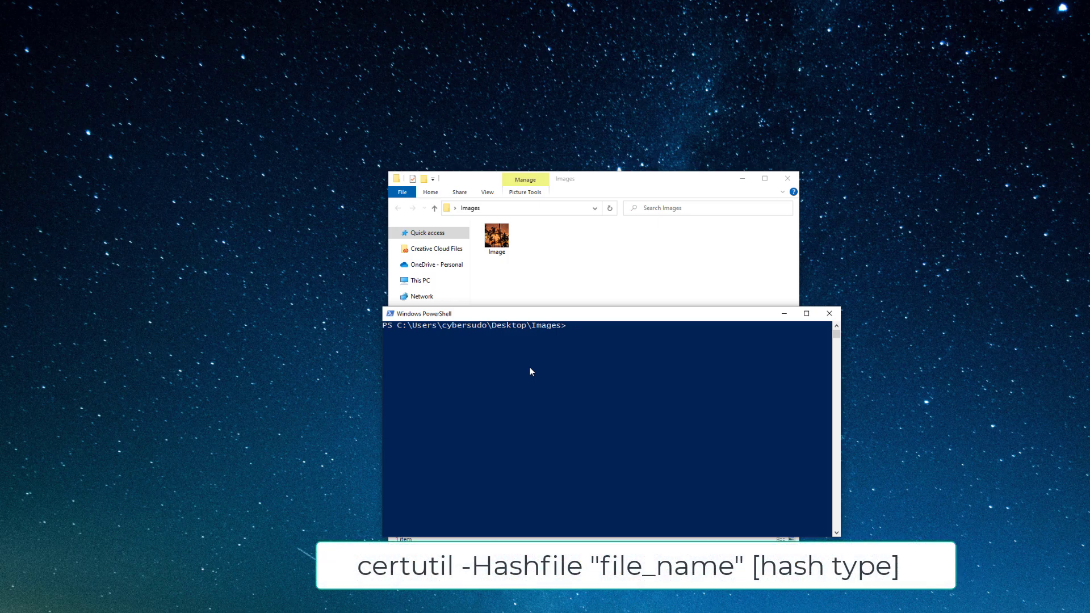
Run certutil.exe -filehash .\Image.exe md5, which fails on the invalid option
text(certutil.exe -filehash .\Im)
key(Tab)
text(md5)
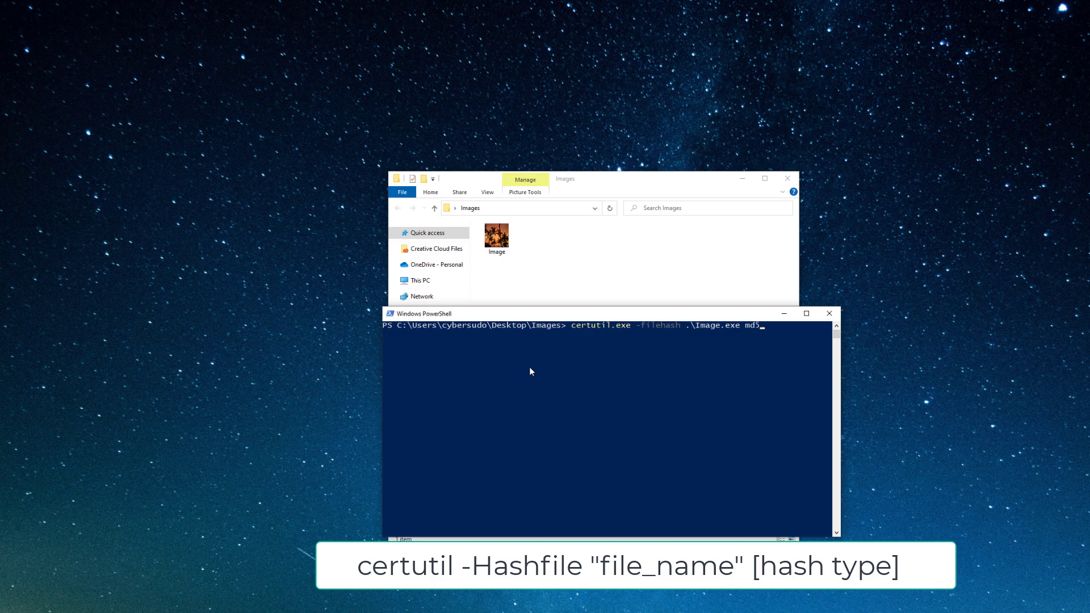
key(Return)
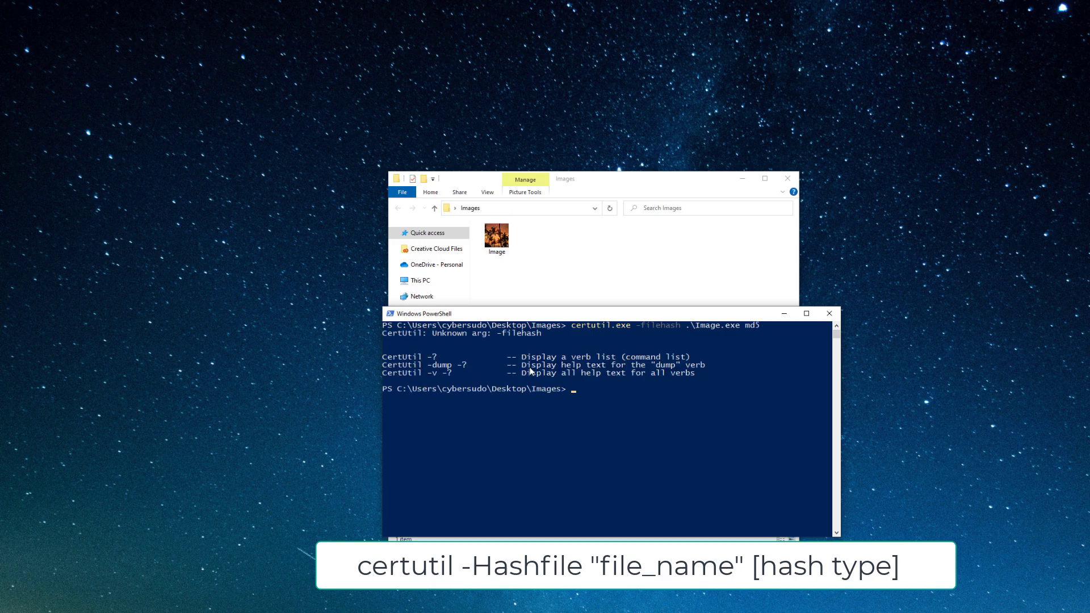
Rerun it as certutil.exe -hashfile .\Image.exe md5 and select the printed MD5 hash
key(Up)
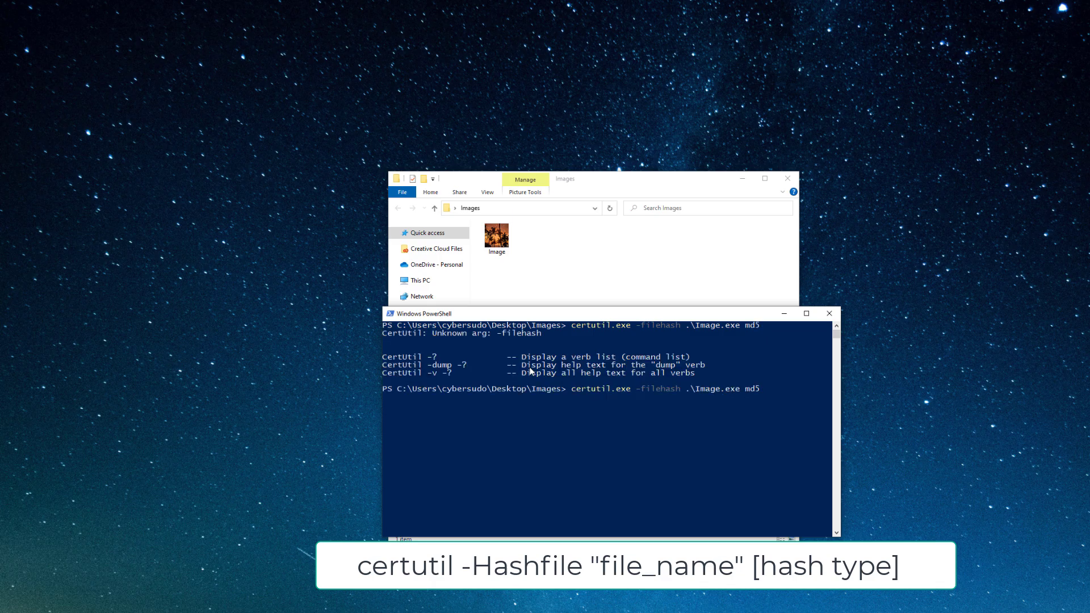
key(BackSpace)
key(BackSpace)
key(BackSpace)
key(BackSpace)
key(BackSpace)
key(BackSpace)
key(BackSpace)
key(BackSpace)
text(hashfile)
key(Return)
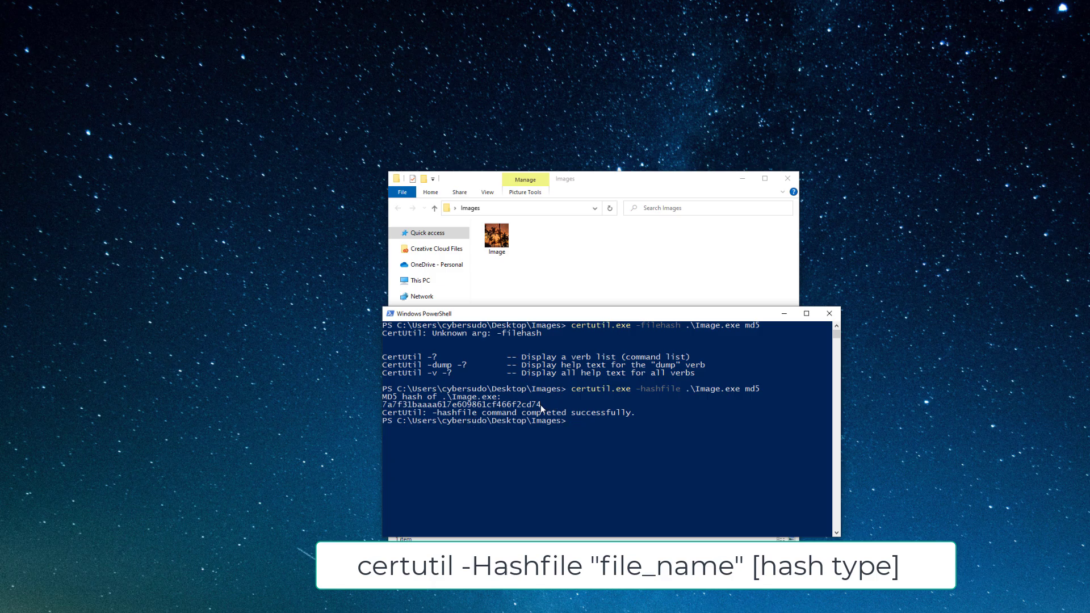
drag(540, 404, 388, 408)
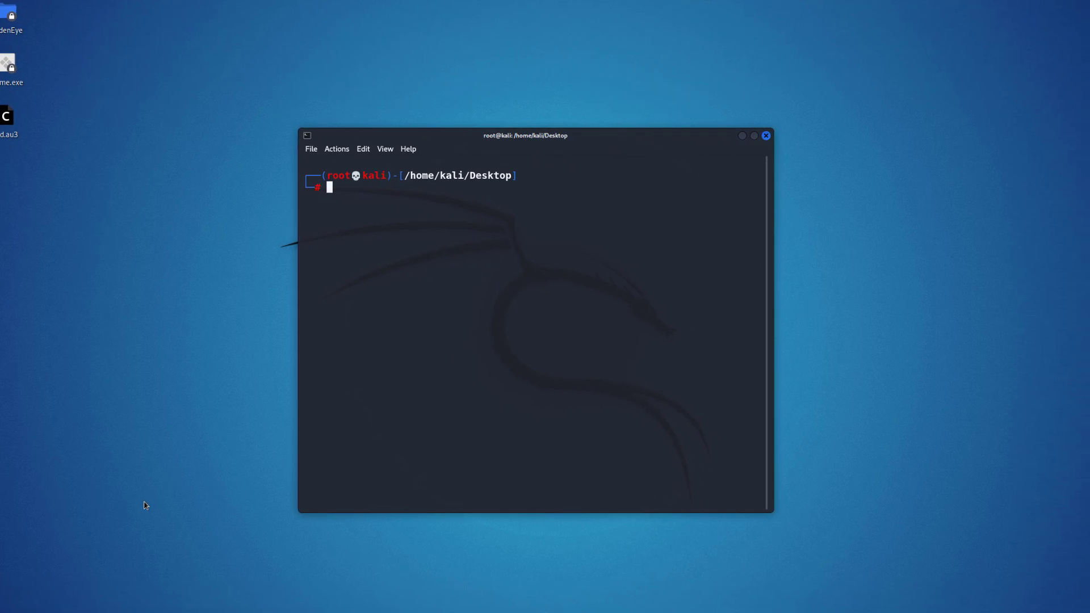
Run 'file testme.exe' in QTerminal, showing a PE32 GUI executable for MS Windows
drag(10, 64, 9, 221)
click(47, 195)
click(315, 262)
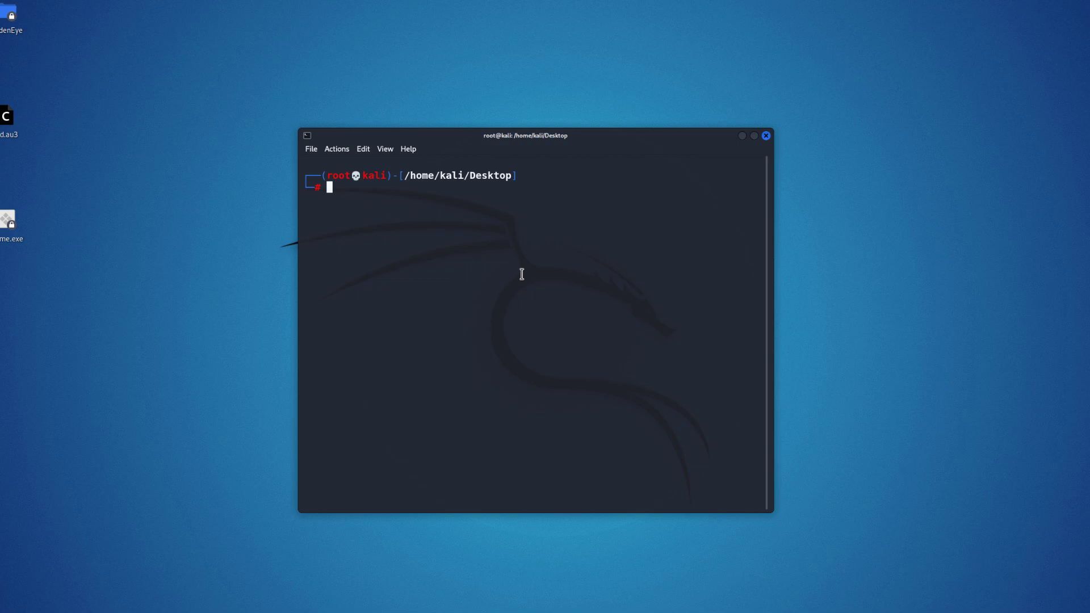
text(file te)
key(Tab)
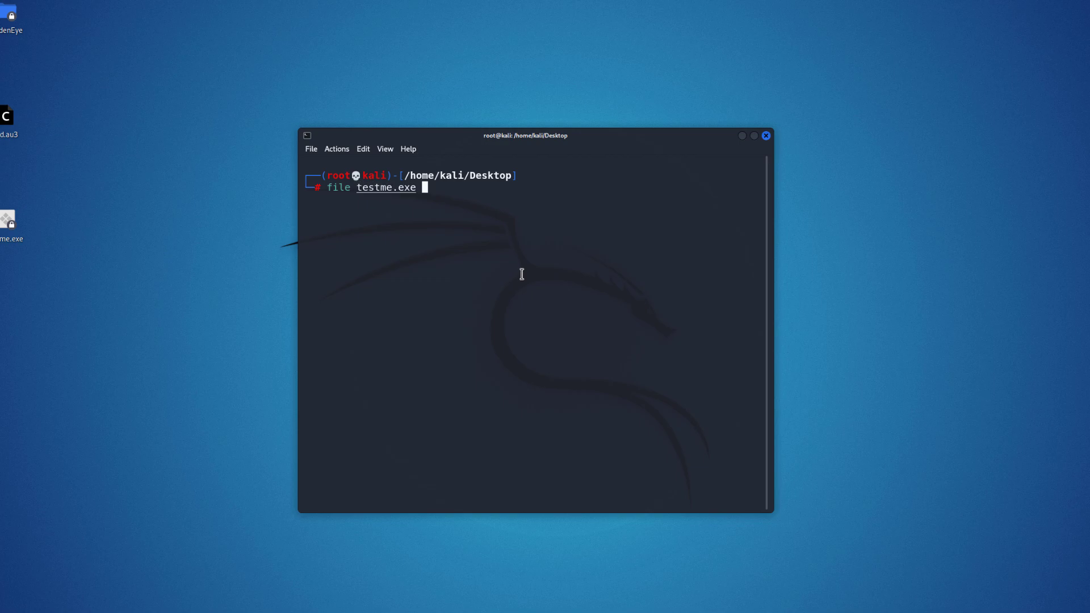
key(Return)
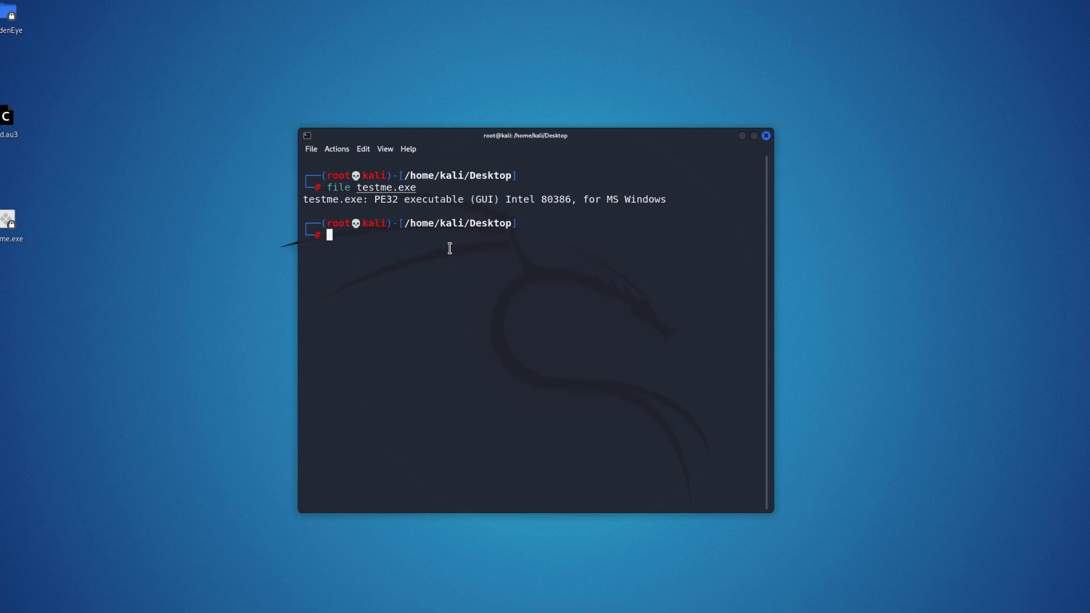
text(head)
Dump testme.exe with head, scroll the binary output, then open it with hexeditor
text(te)
key(Tab)
key(Return)
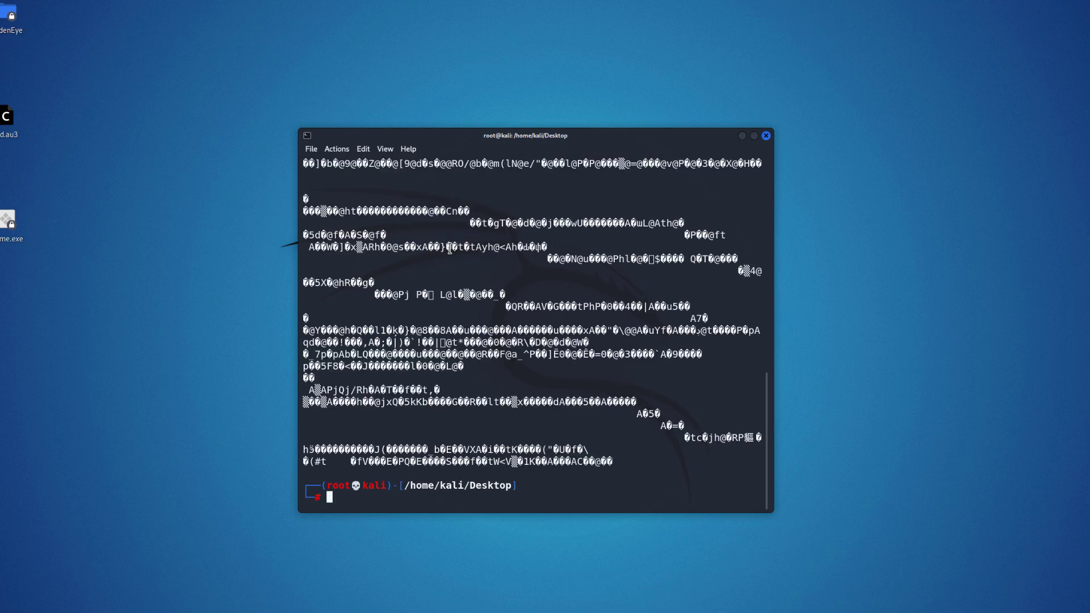
key(Up)
key(Return)
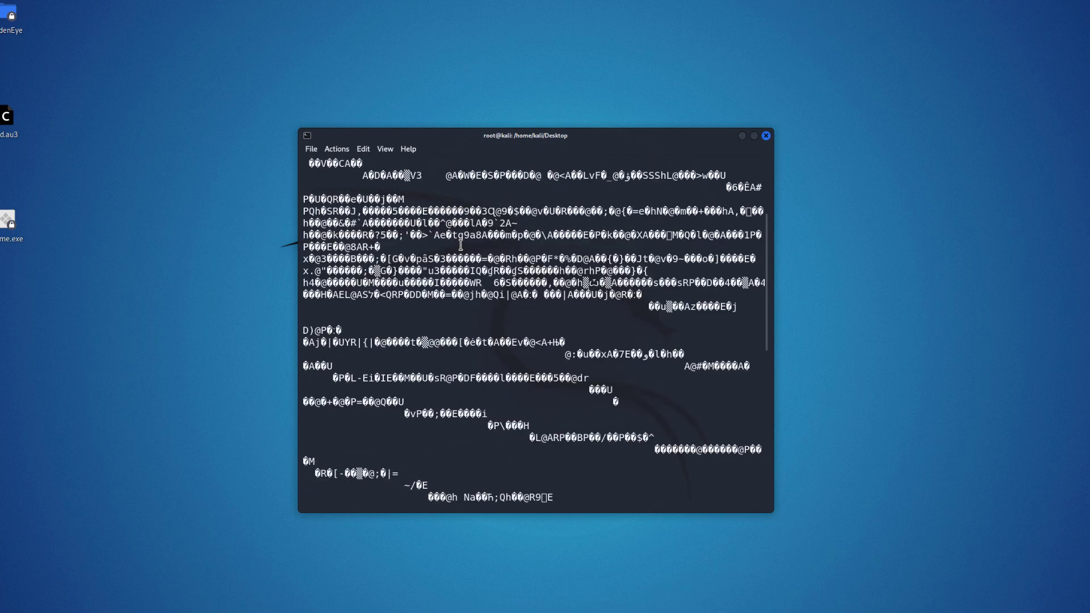
scroll(461, 246, up, 4)
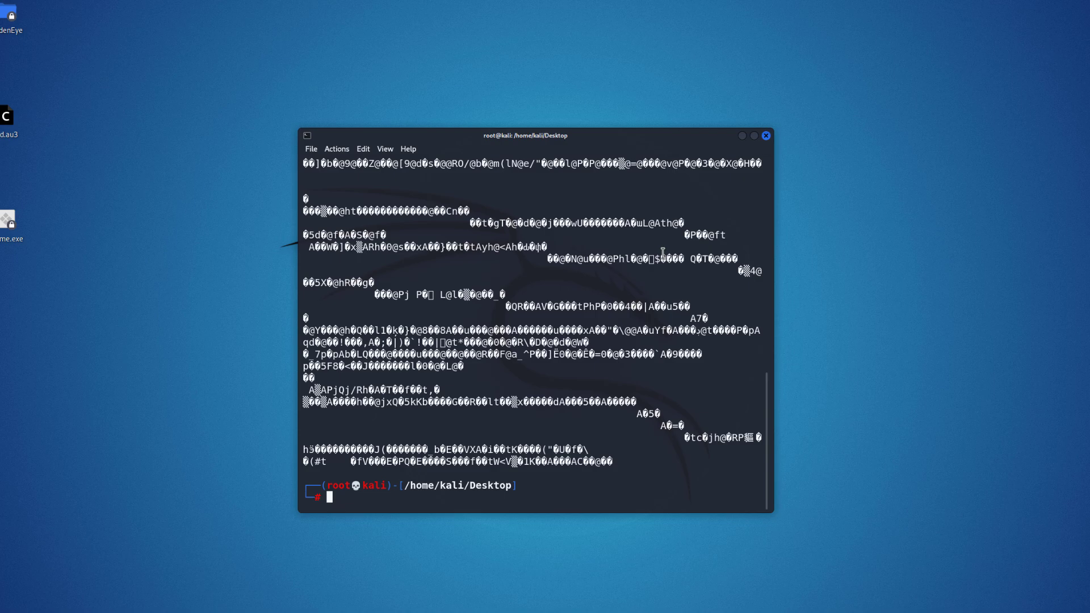
text(hexeditor testme.exe)
View testme.exe's raw header in hexeditor, showing the 4D 5A signature and DOS stub text, then exit without saving
key(Return)
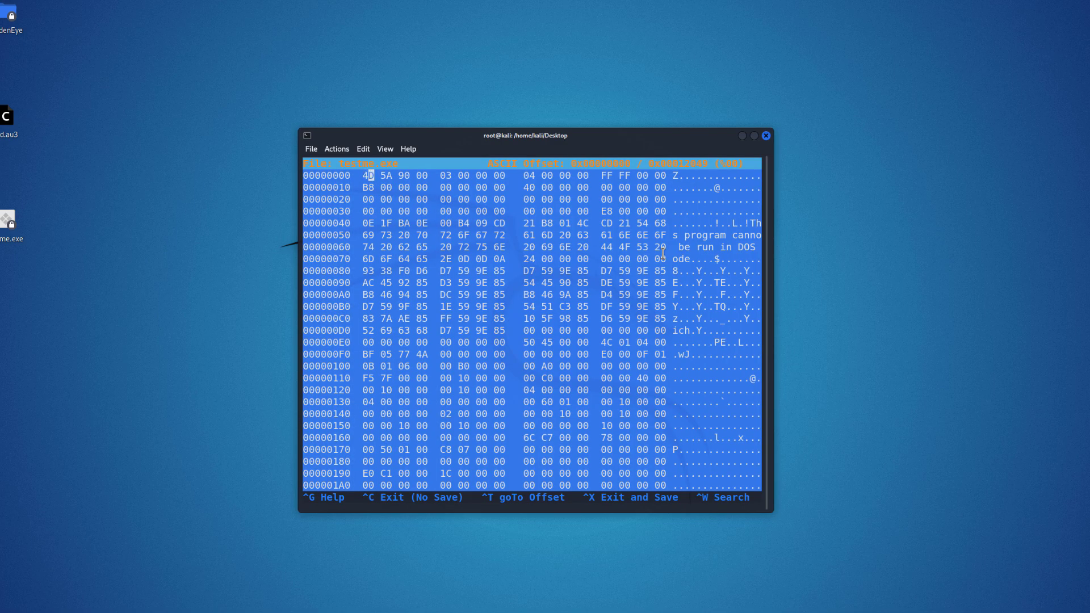
key(Right)
key(Right)
key(Right)
key(Right)
key(Right)
key(Right)
key(Right)
key(Right)
key(Right)
key(Right)
key(Right)
key(Right)
key(Right)
key(Right)
key(Right)
key(Right)
key(Right)
key(Right)
key(Right)
key(Right)
key(Right)
key(Right)
key(Right)
key(Right)
key(Right)
key(ctrl+c)
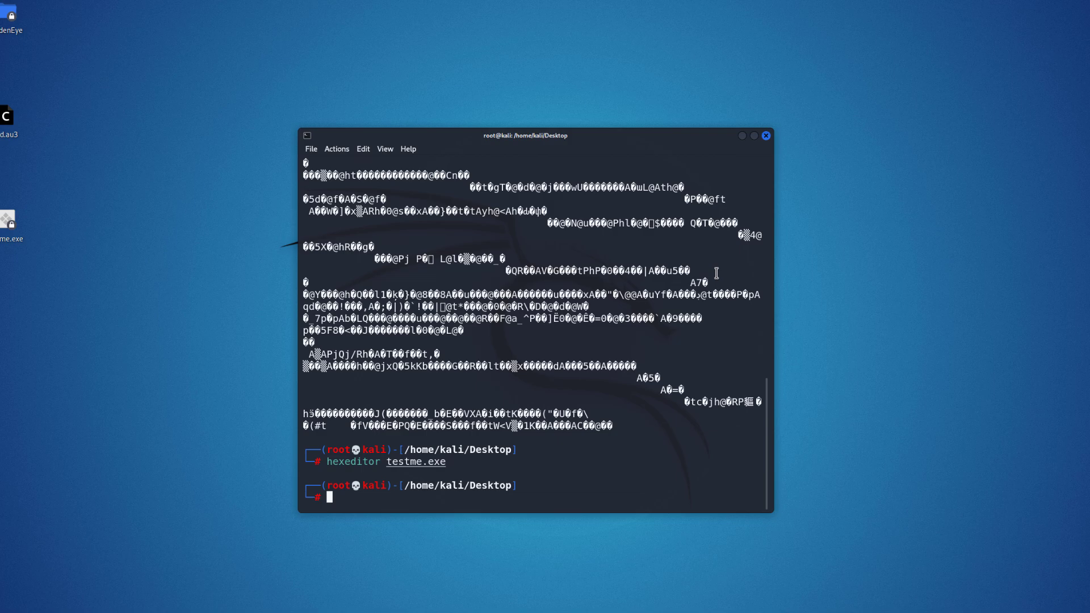
Compute the MD5 hash of testme.exe with md5sum
text(md5su)
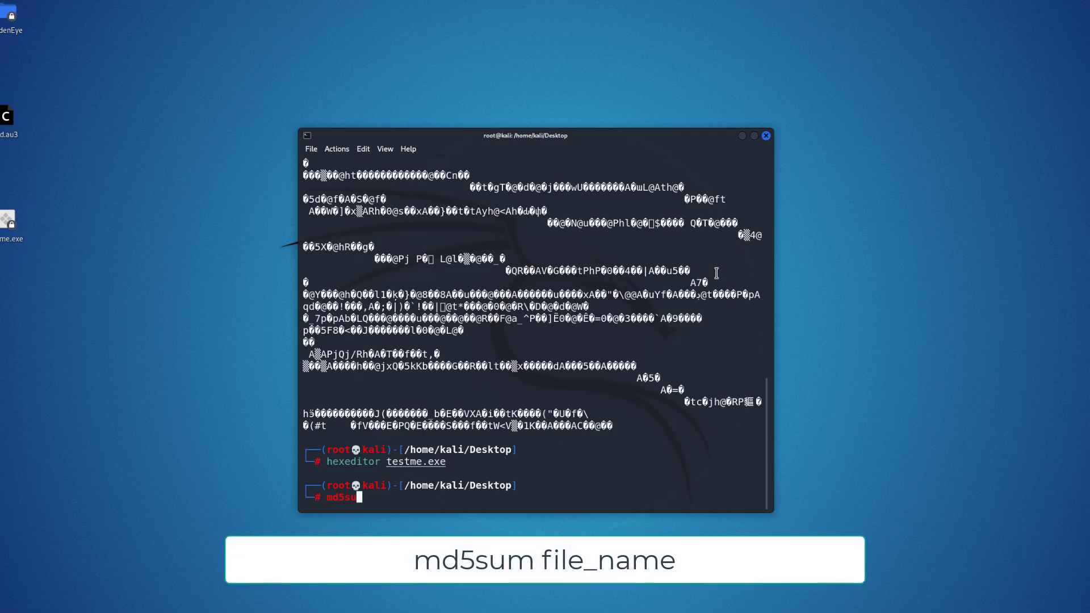
text(m tes)
key(Tab)
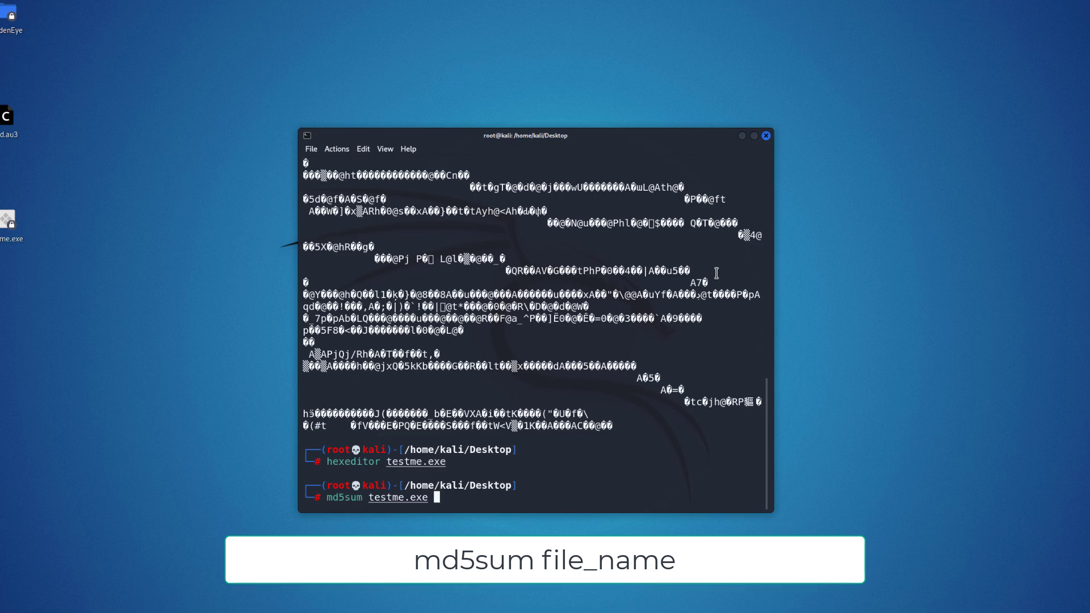
key(Return)
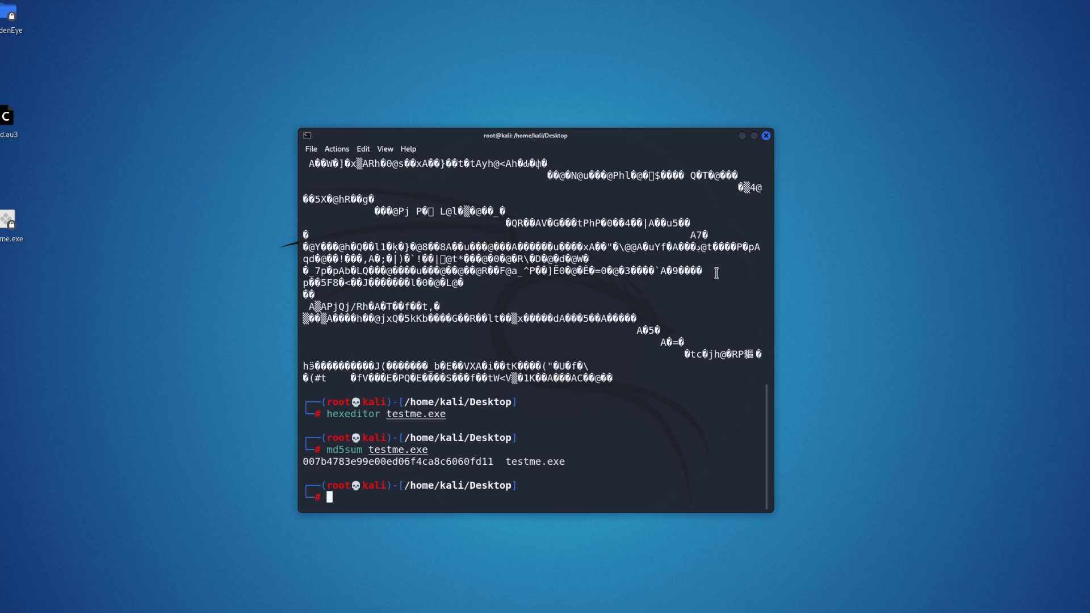
Compute the SHA-1 hash of testme.exe with sha1sum
text(sha)
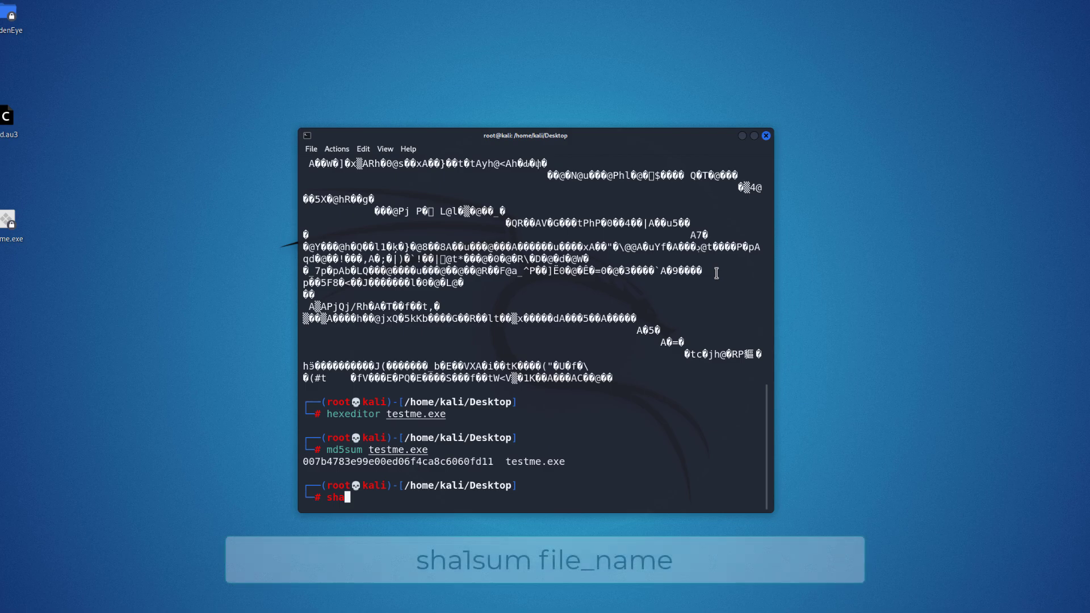
text(1)
key(Tab)
text(sum )
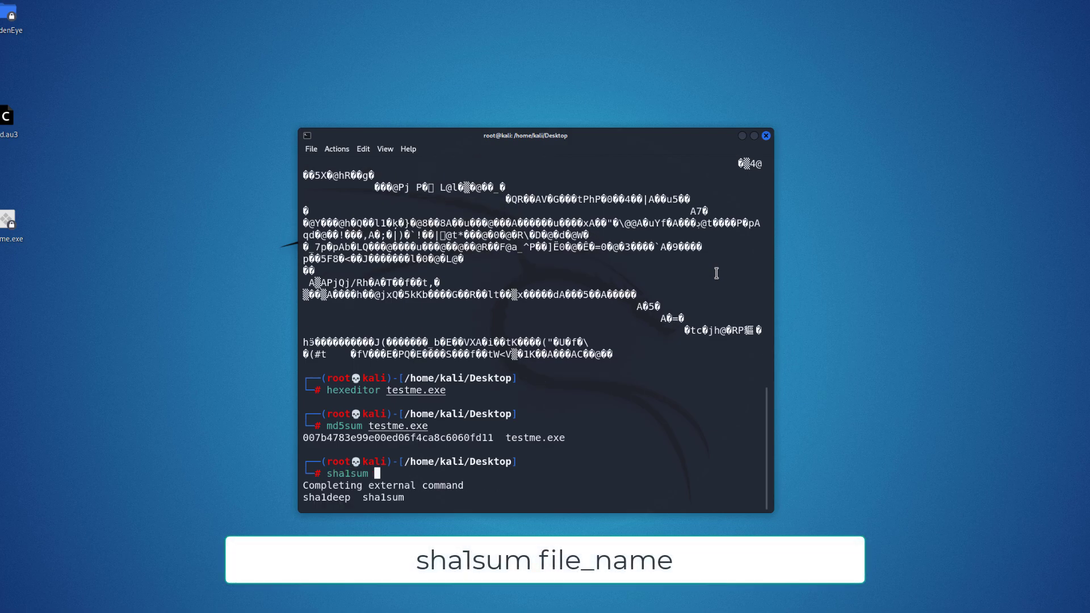
text(tes)
key(Tab)
key(Return)
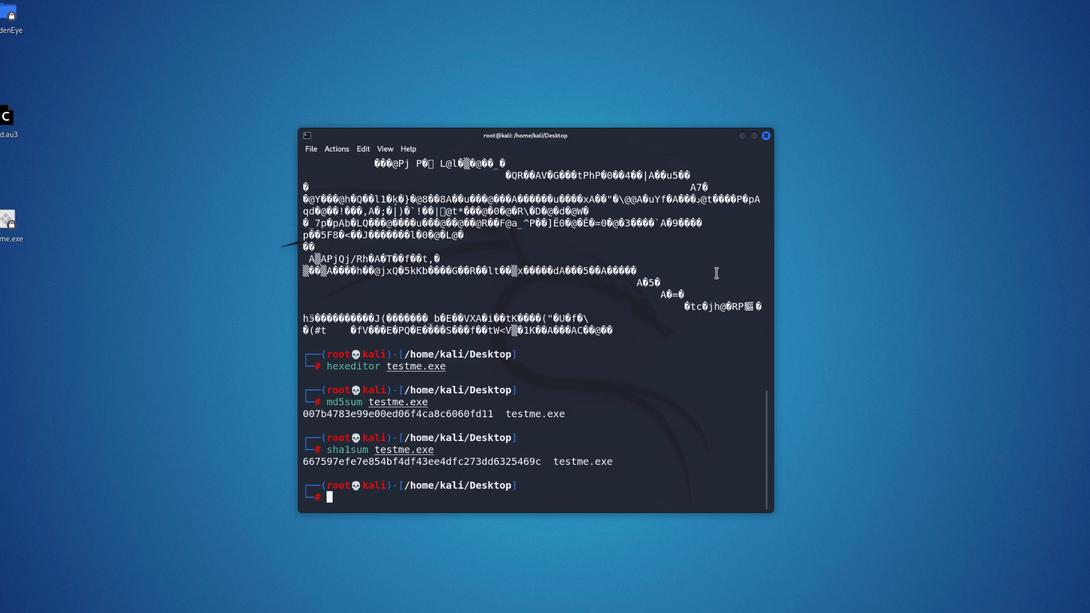
Run strings on testme.exe and review its ab usage text, Win32 API names and ab.pdb path
text(stri)
key(Tab)
text(g)
key(Tab)
key(BackSpace)
text(ngs t)
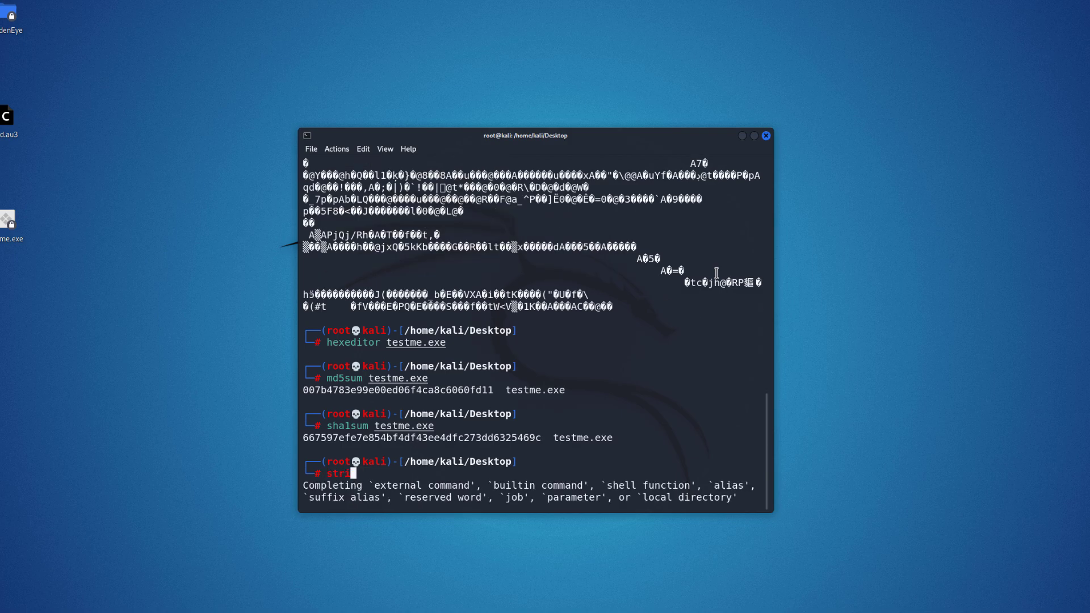
text(es)
key(Tab)
key(Return)
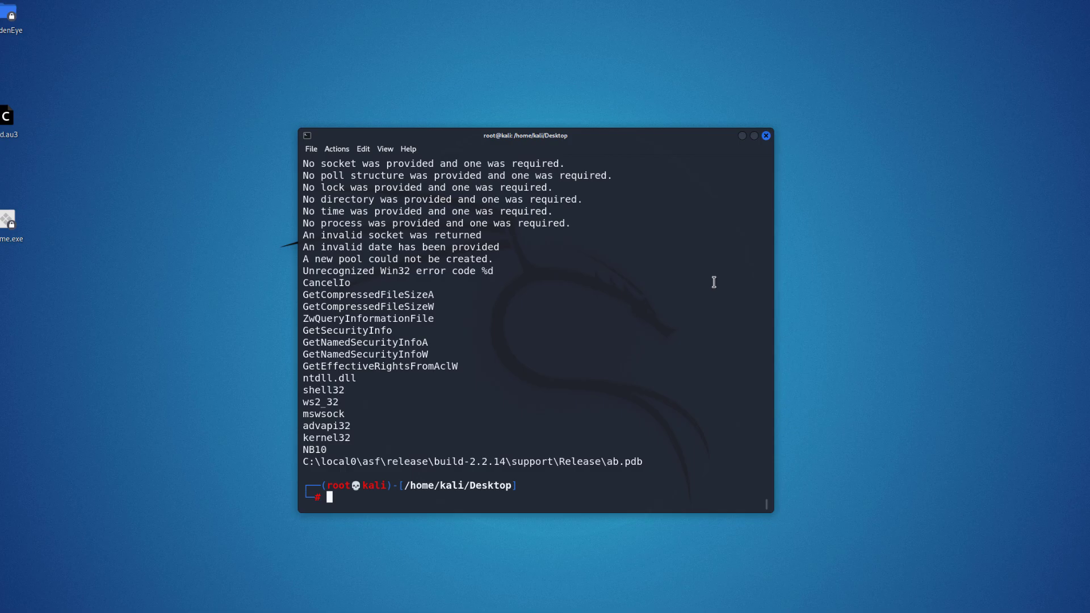
scroll(703, 292, up, 9)
scroll(703, 292, up, 19)
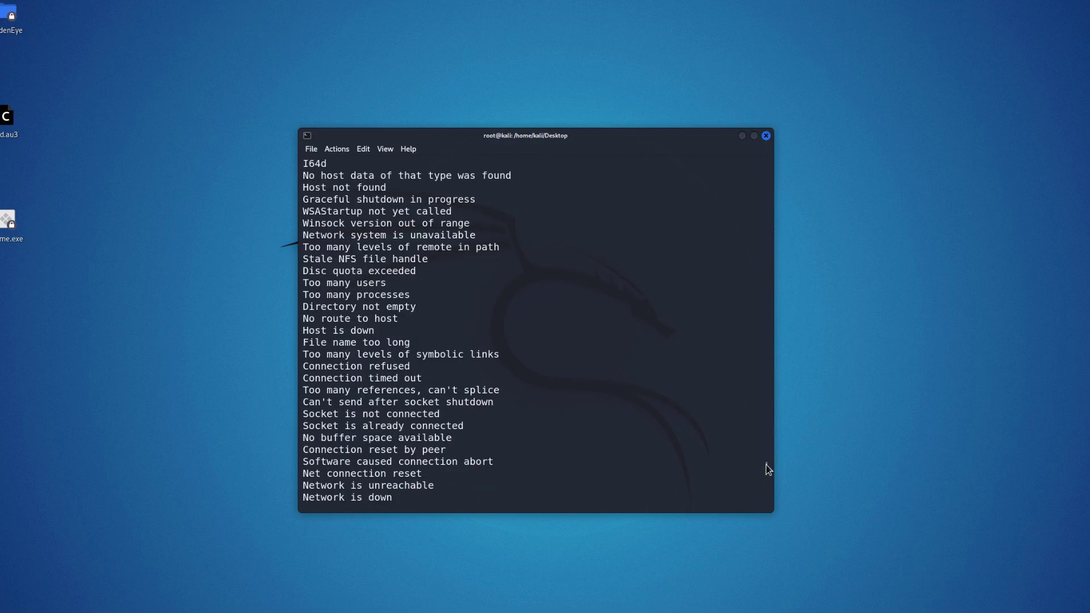
drag(767, 466, 767, 452)
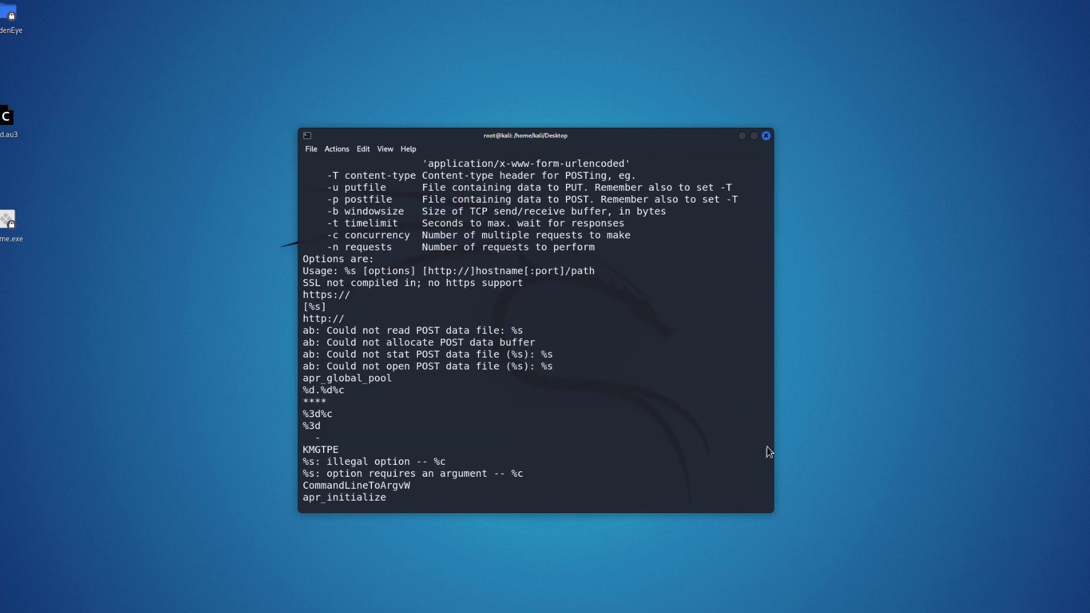
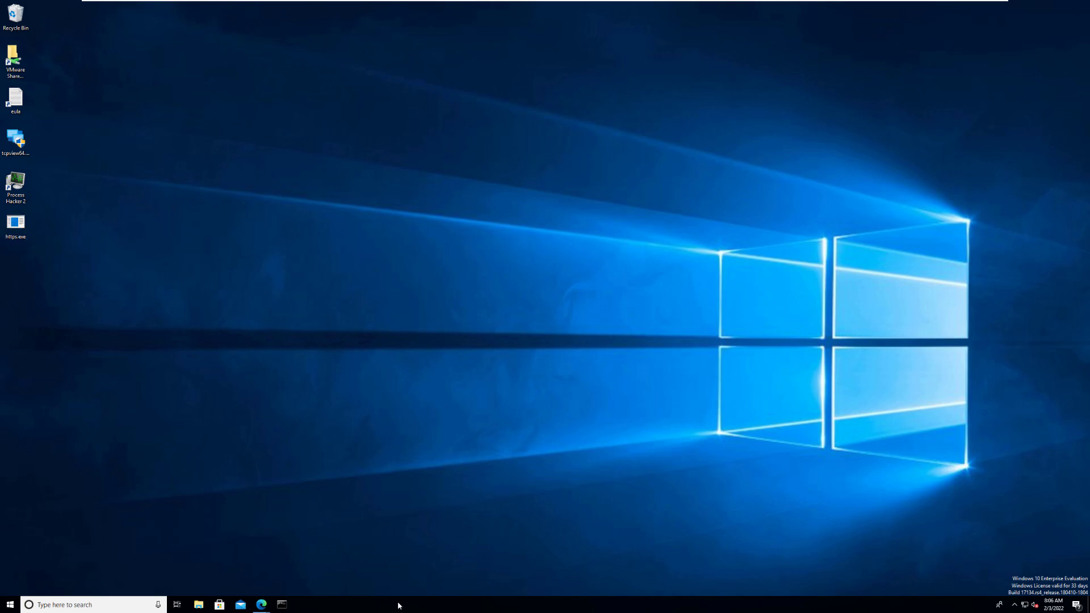
Launch Process Hacker, find https.exe (PID 8248) under explorer.exe, and start Task Manager
key(Up)
key(Return)
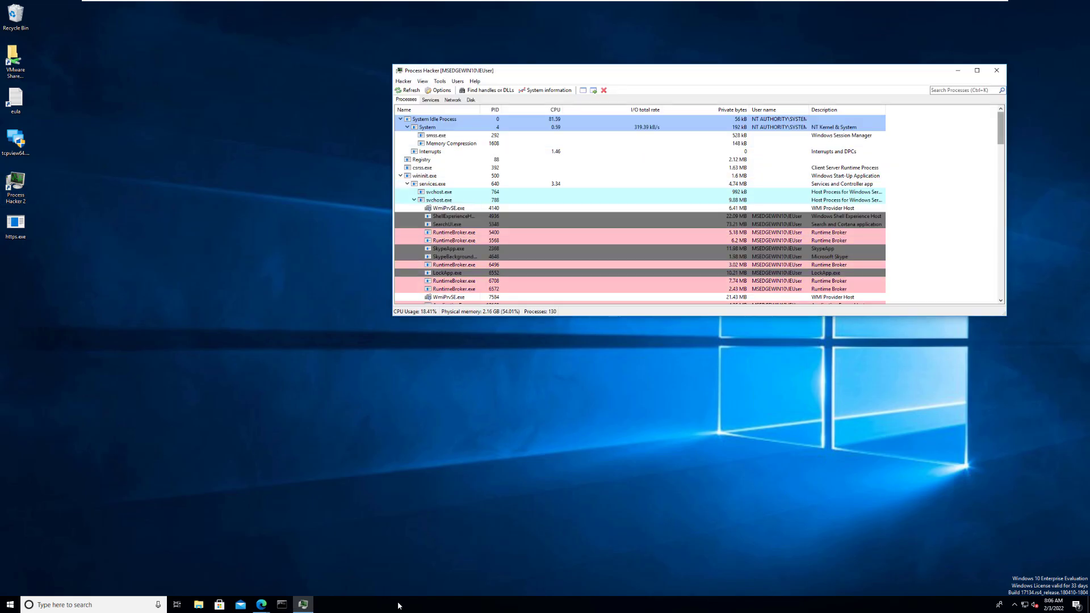
key(Page_Down)
key(Page_Down)
key(Page_Down)
key(Page_Down)
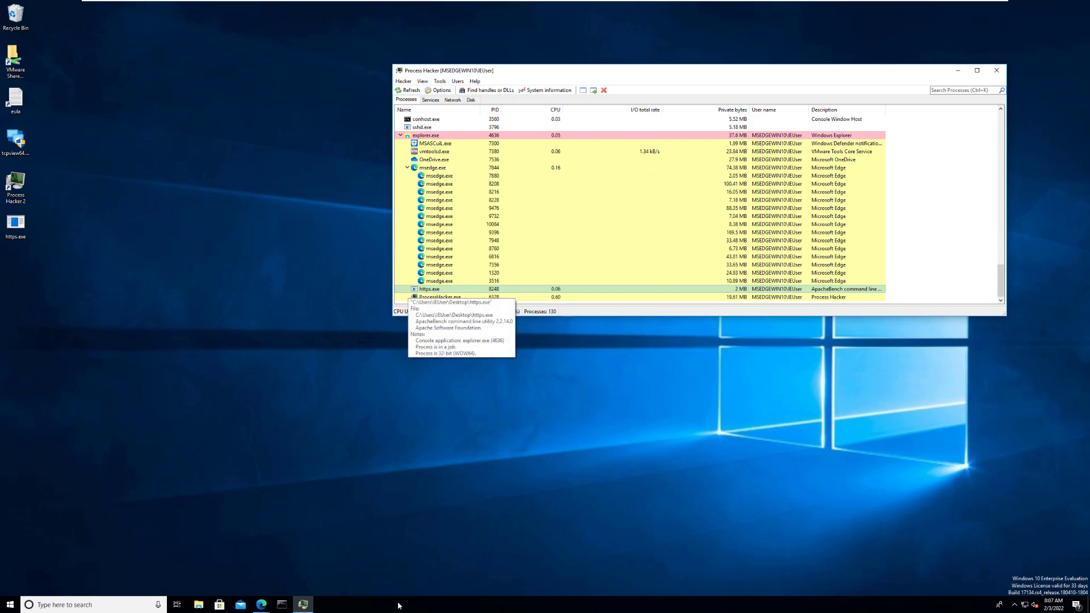
right_click(398, 606)
click(577, 560)
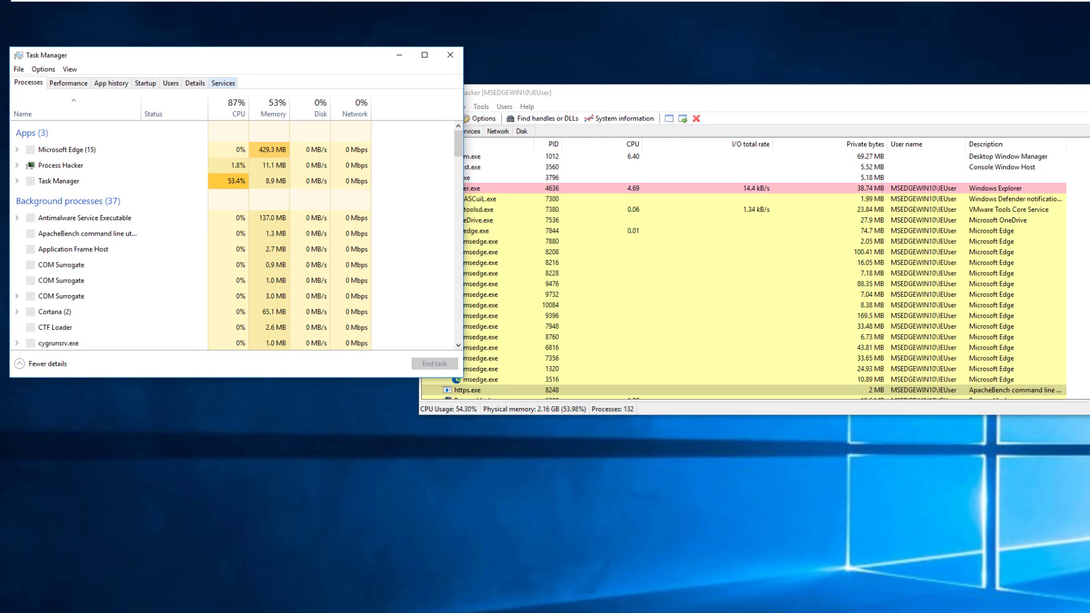
Select https.exe (PID 8248) on Task Manager's Details tab, then close Task Manager
key(ctrl+shift+Tab)
key(ctrl+shift+Tab)
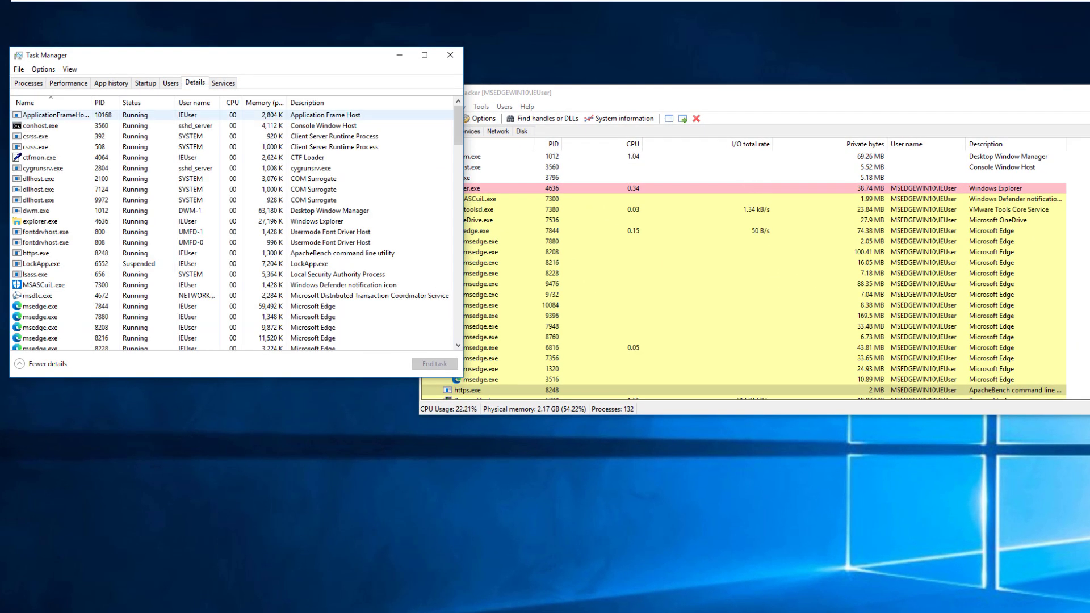
scroll(233, 227, down, 1)
click(36, 168)
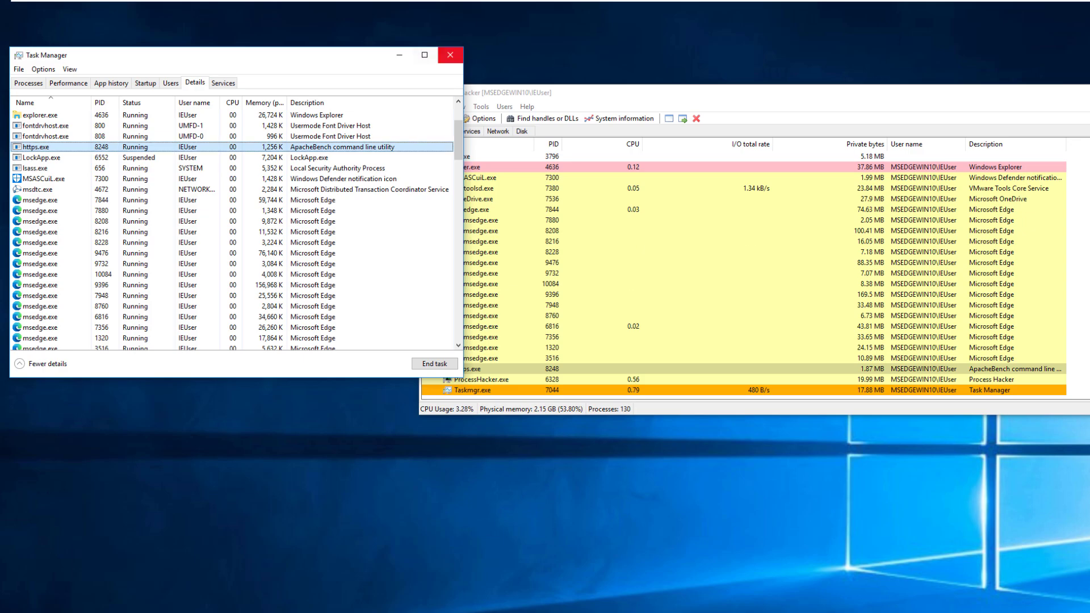
click(450, 54)
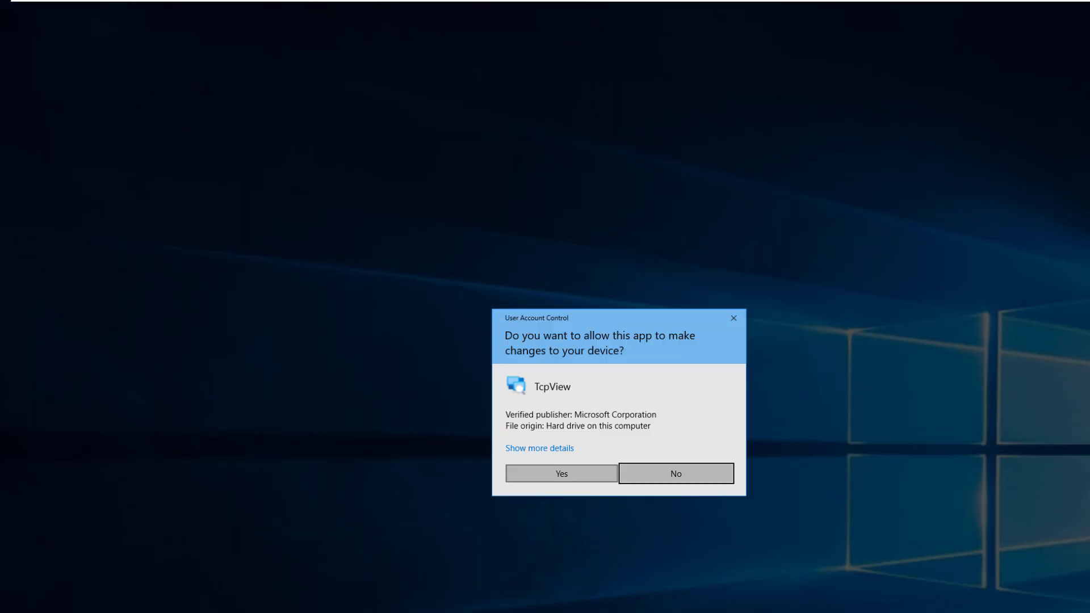
Launch TCPView as administrator and browse its endpoint list
click(559, 472)
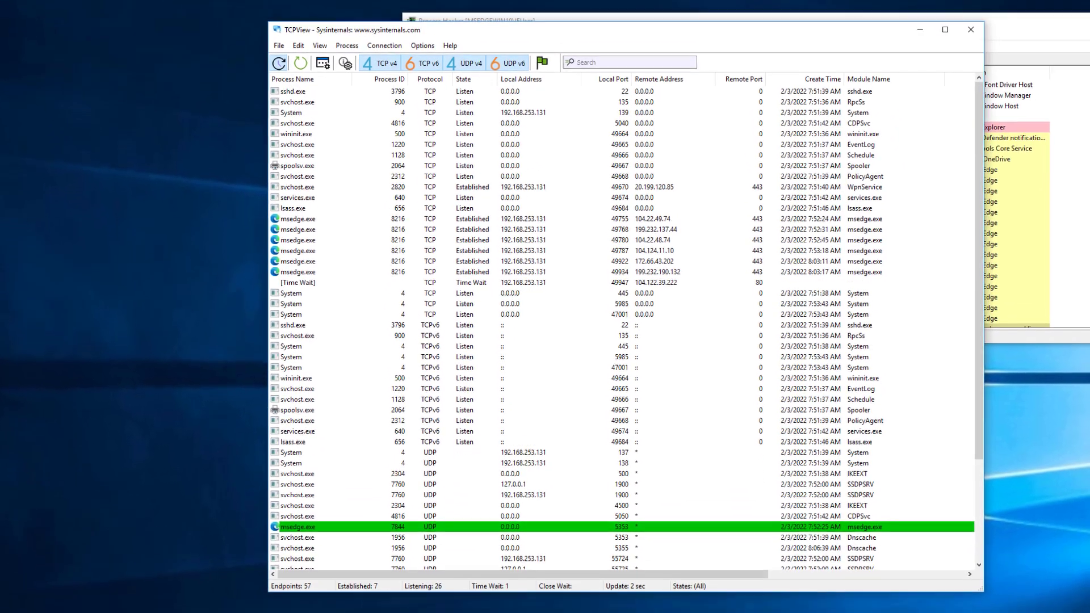
scroll(624, 318, down, 4)
click(297, 407)
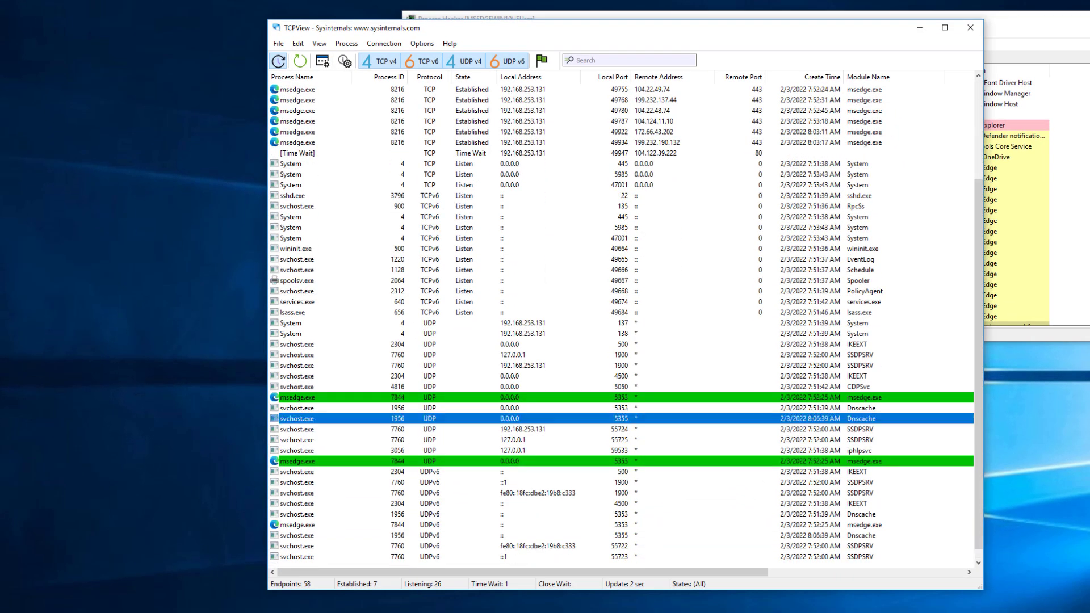
Select the https.exe Syn Sent connection, pause live updates, and hide TCP v6 endpoints
click(293, 163)
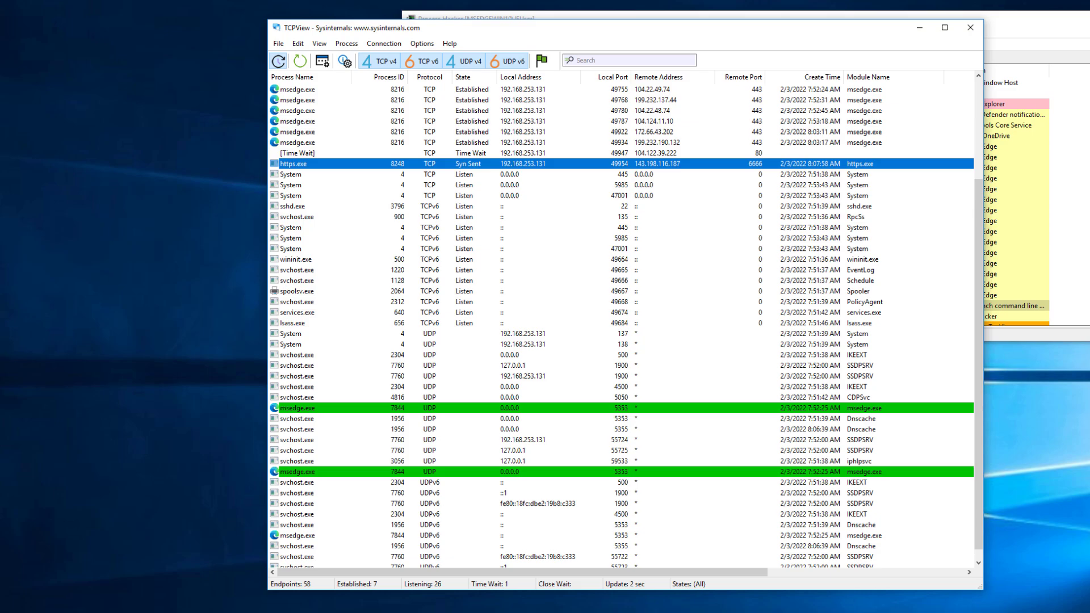
scroll(624, 318, up, 1)
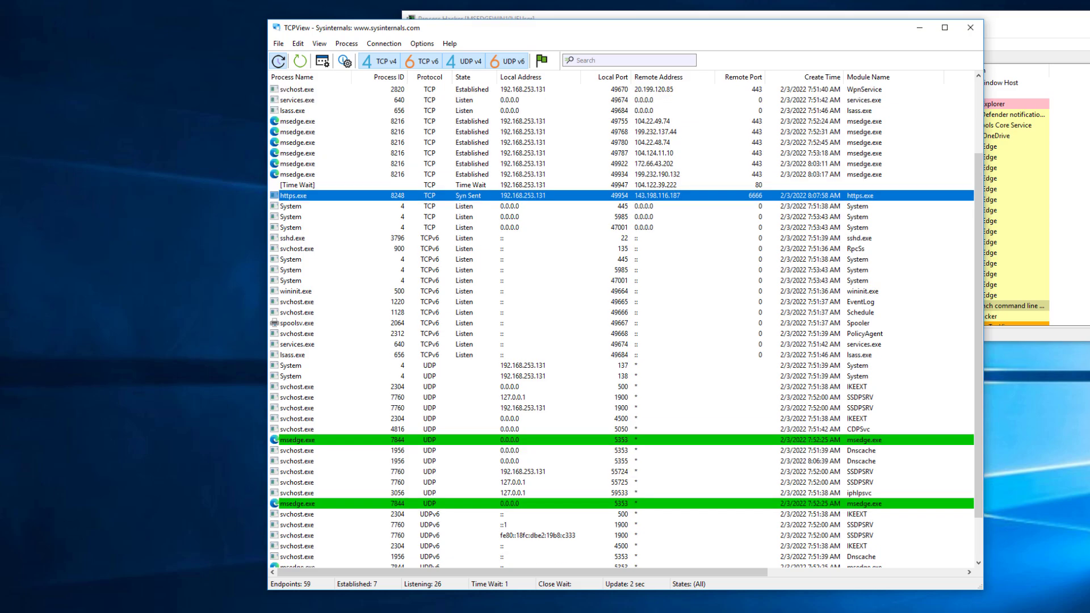
key(space)
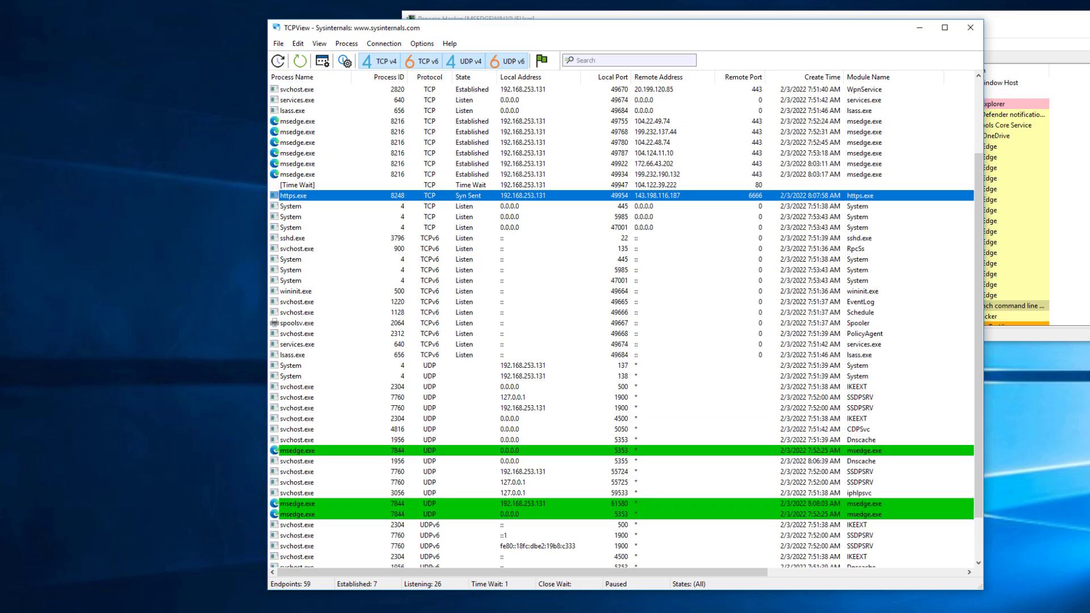
click(421, 61)
Hide UDP v4 and UDP v6 endpoints and reselect the https.exe Syn Sent connection
click(464, 60)
click(507, 61)
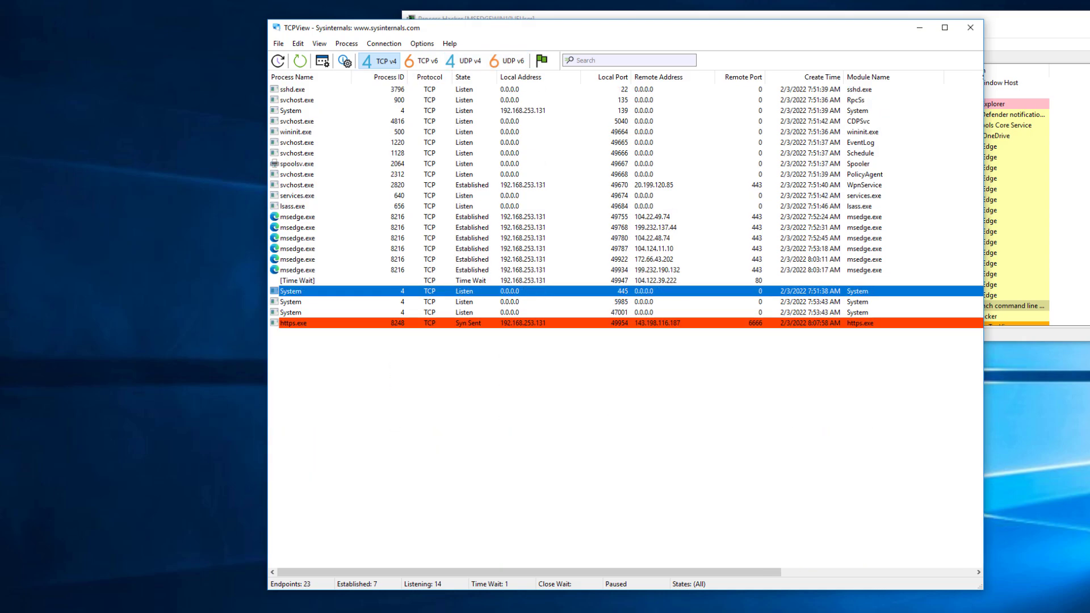
click(292, 323)
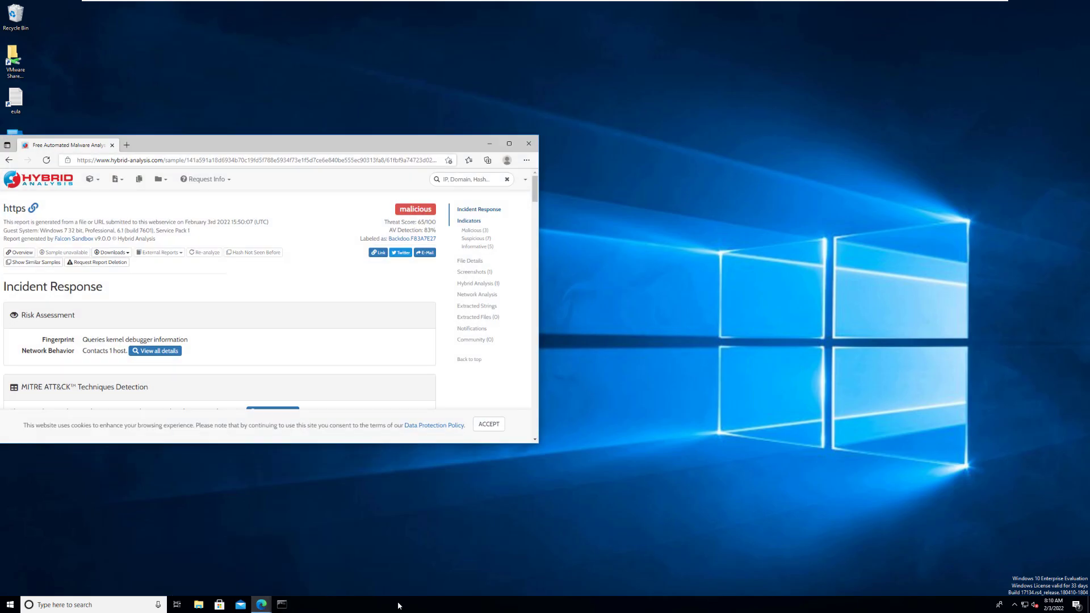
Maximize the Hybrid Analysis report and scroll past Indicators to File Details showing ApacheBench ab.exe
key(super+Up)
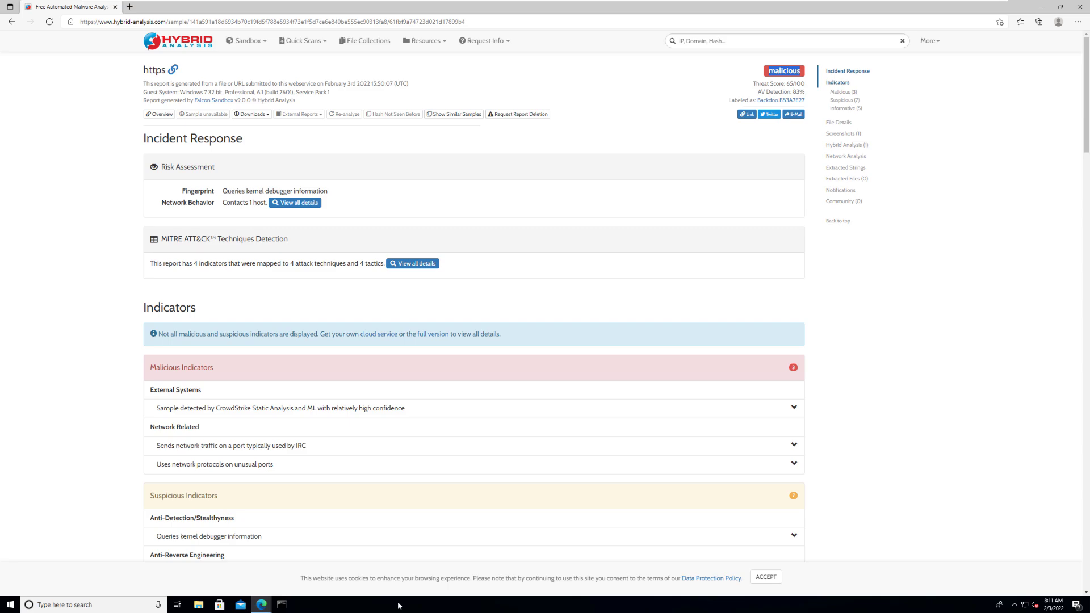
scroll(398, 606, down, 3)
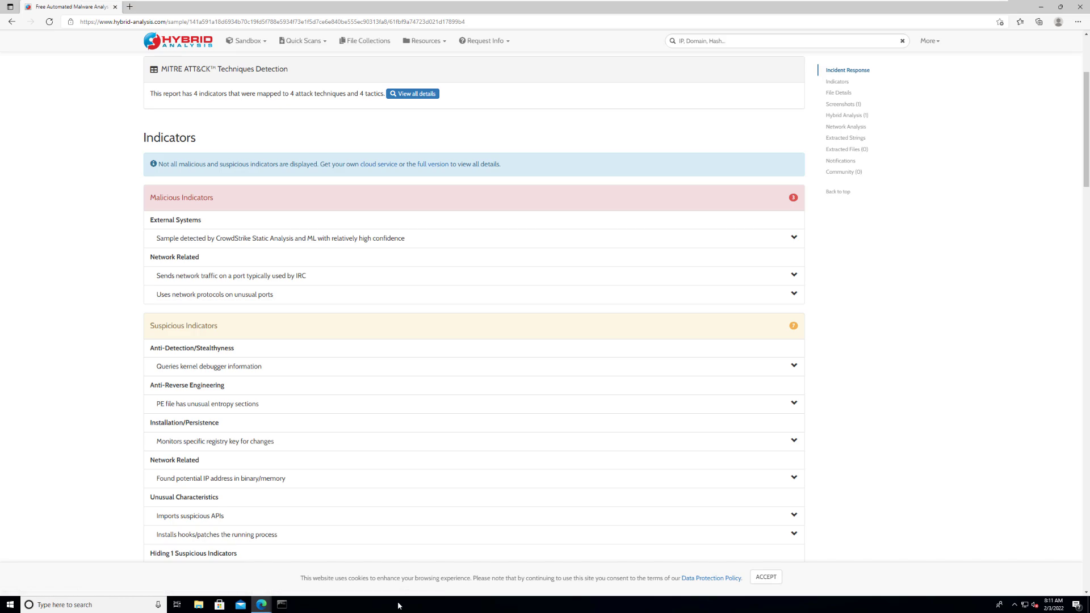
key(Page_Down)
key(Page_Down)
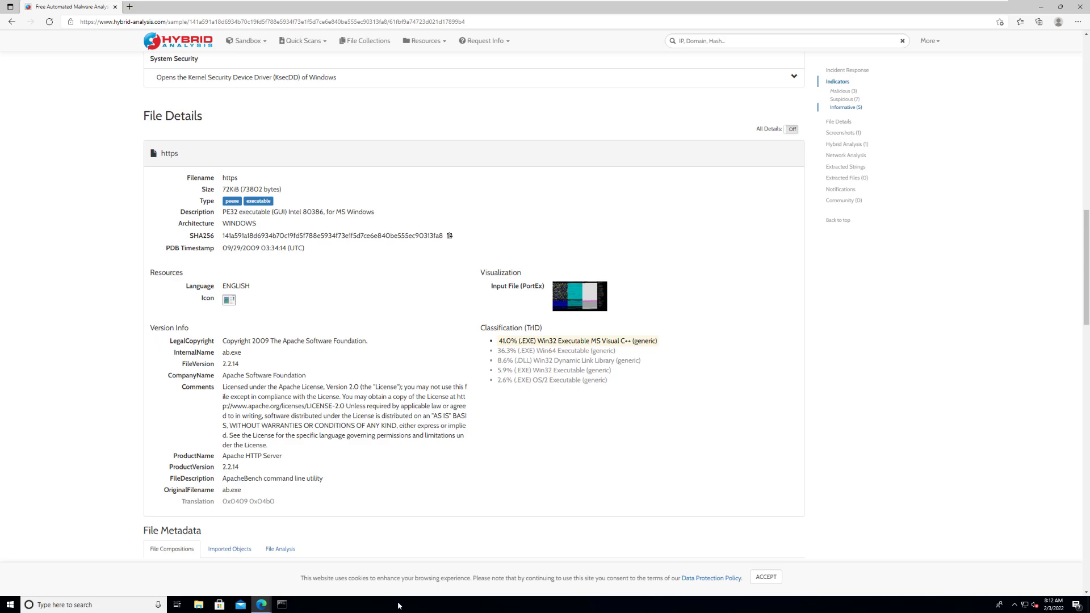
Scroll to Contacted Hosts showing 143.198.116.187 on TCP 6666, then show the desktop
scroll(398, 605, down, 6)
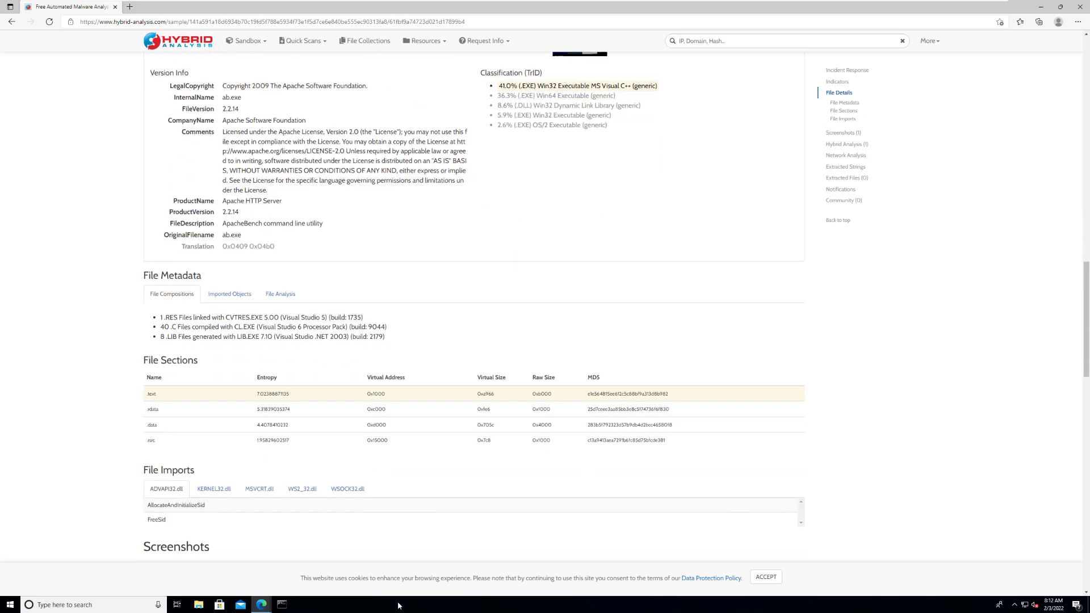
scroll(398, 606, down, 7)
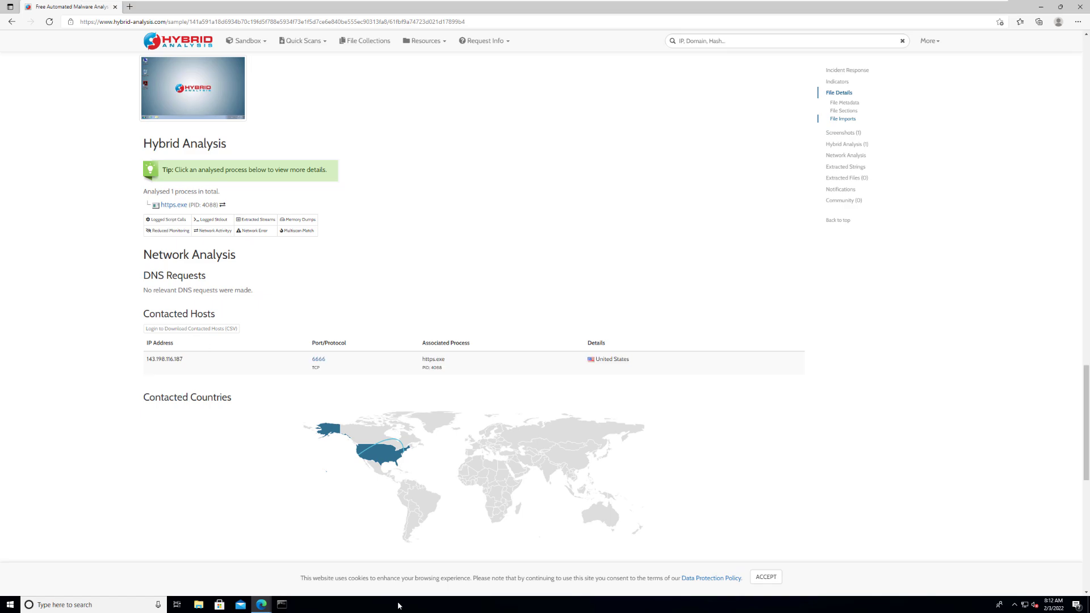
key(super+d)
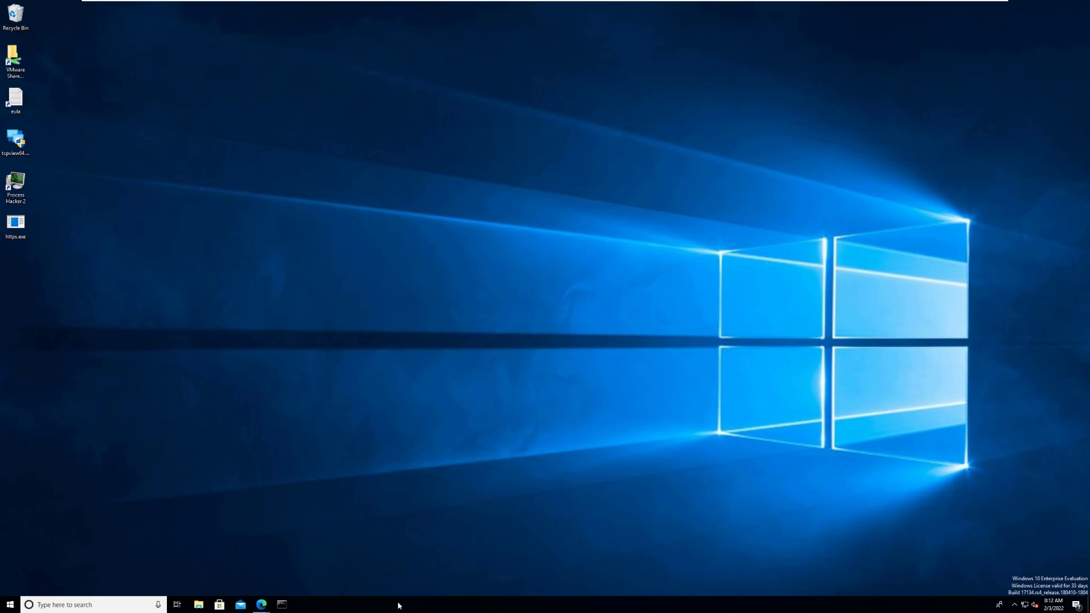
Switch to the Edge window holding ANY.RUN's https.exe analysis with Win+4
key(super+4)
key(super+4)
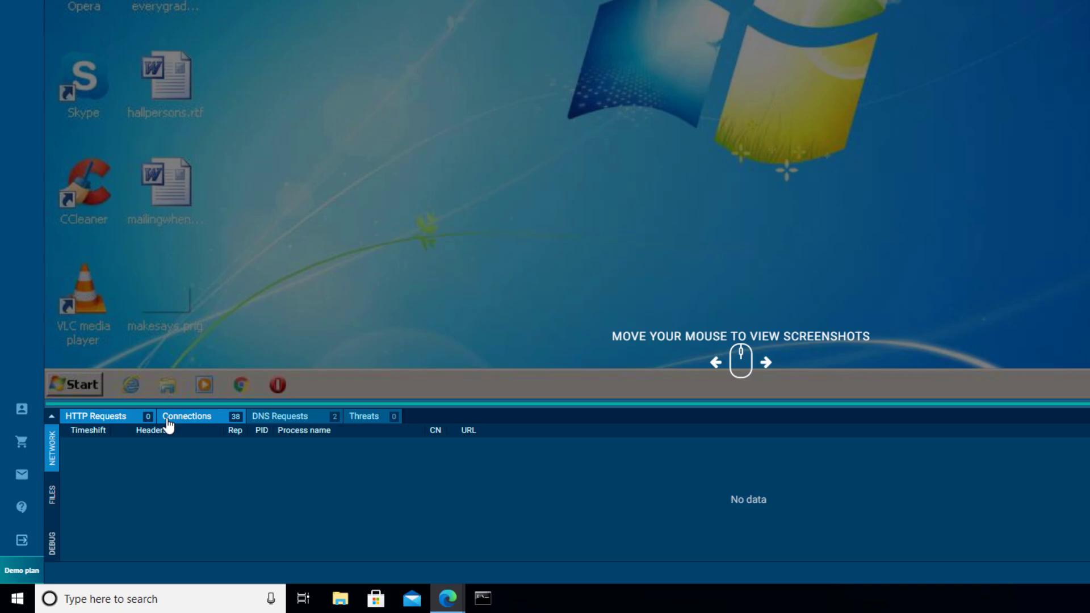
Show ANY.RUN's network Connections list, then open the IOC summary for https.exe
click(169, 423)
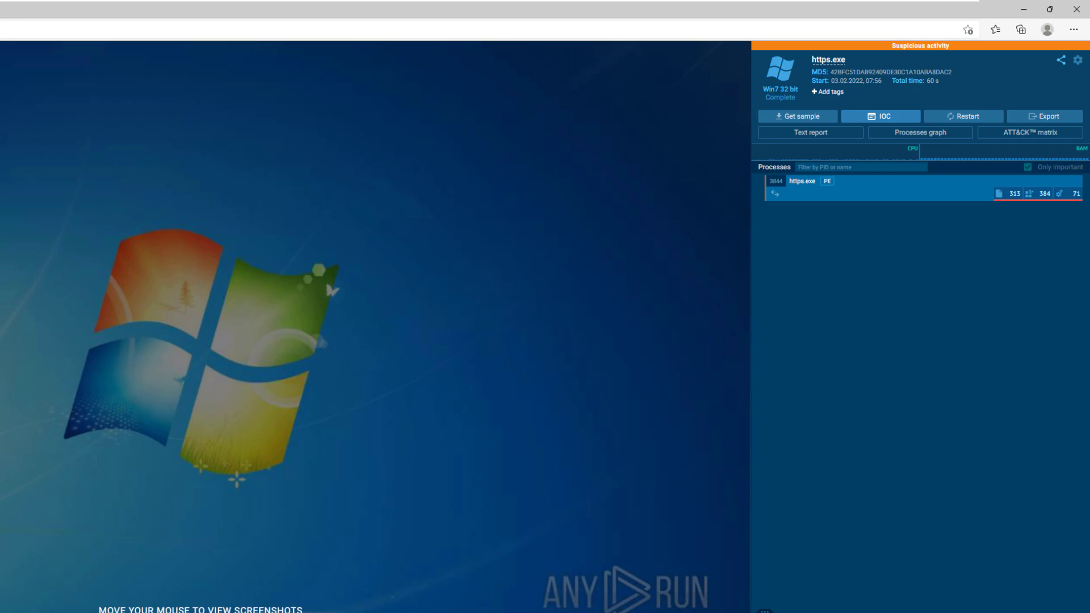
click(881, 116)
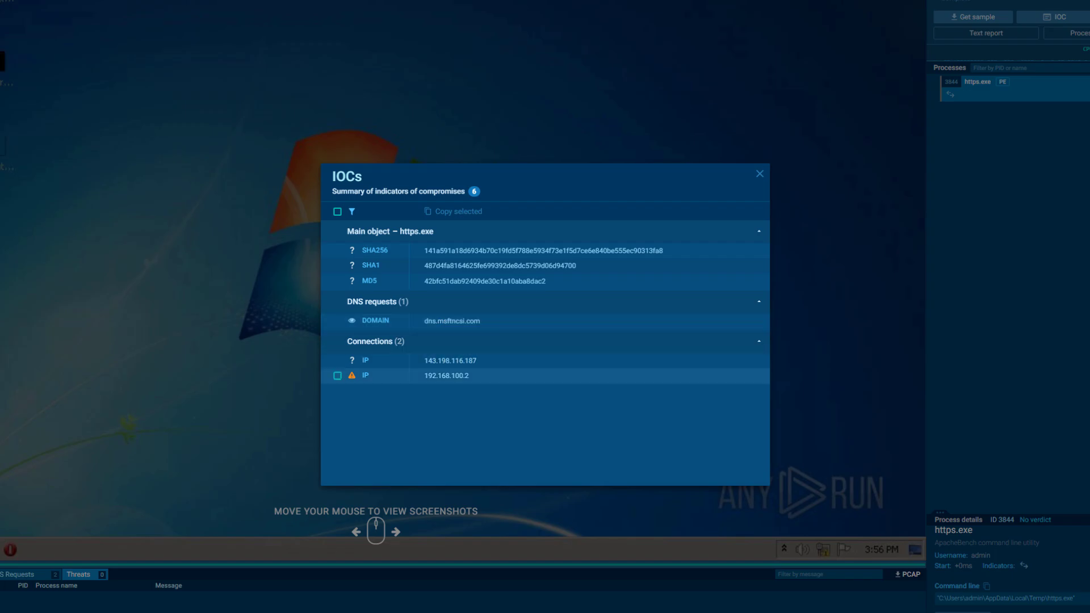
Select the IP 143.198.116.187 in the IOCs dialog, then close the dialog
drag(424, 360, 477, 360)
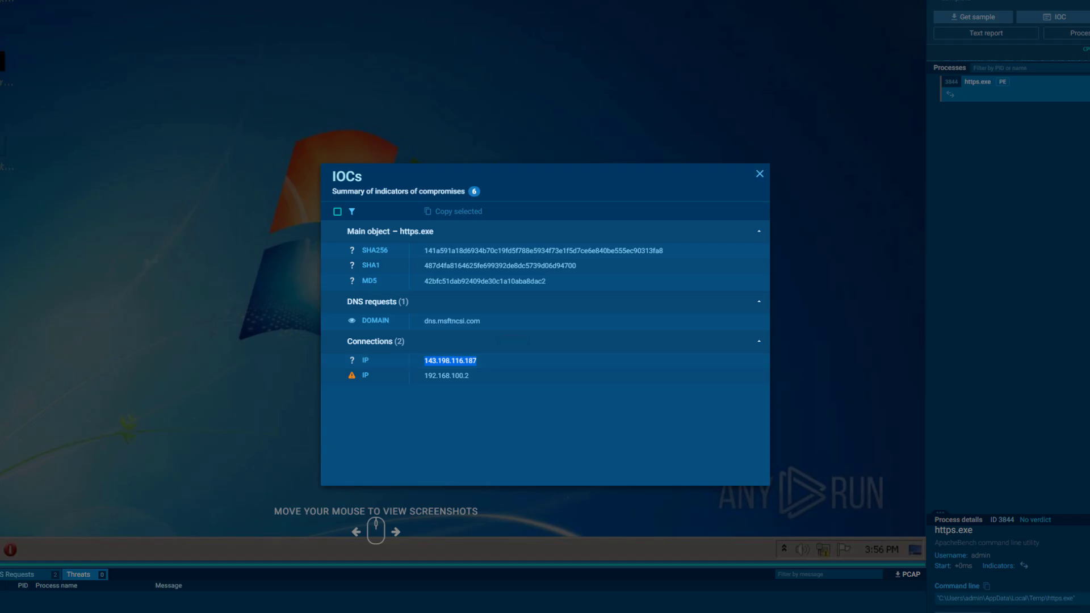
click(760, 174)
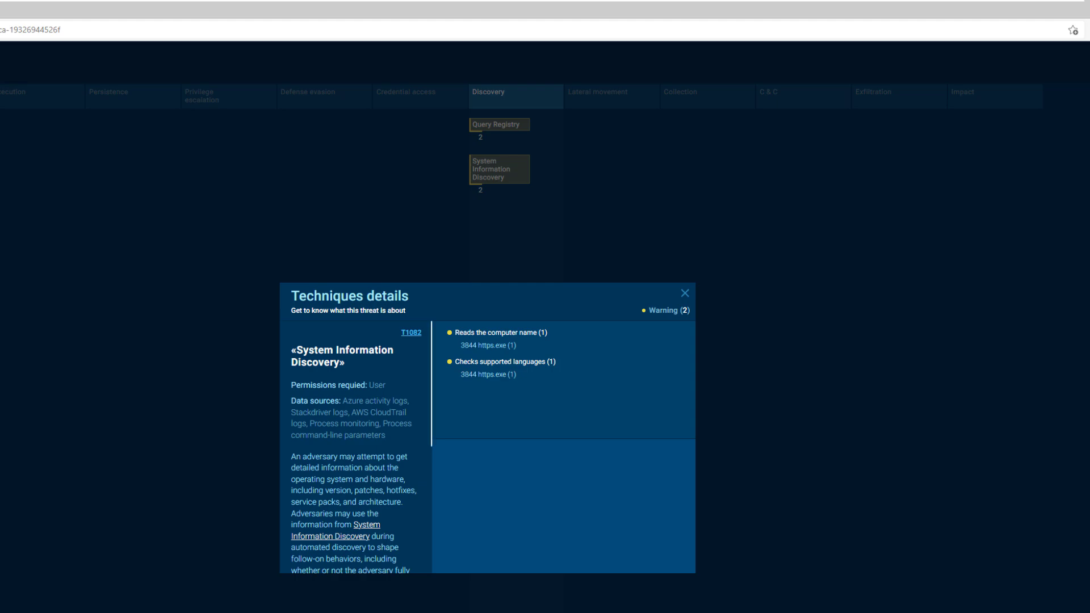
Scroll through the System Information Discovery (T1082) technique description
scroll(354, 449, down, 3)
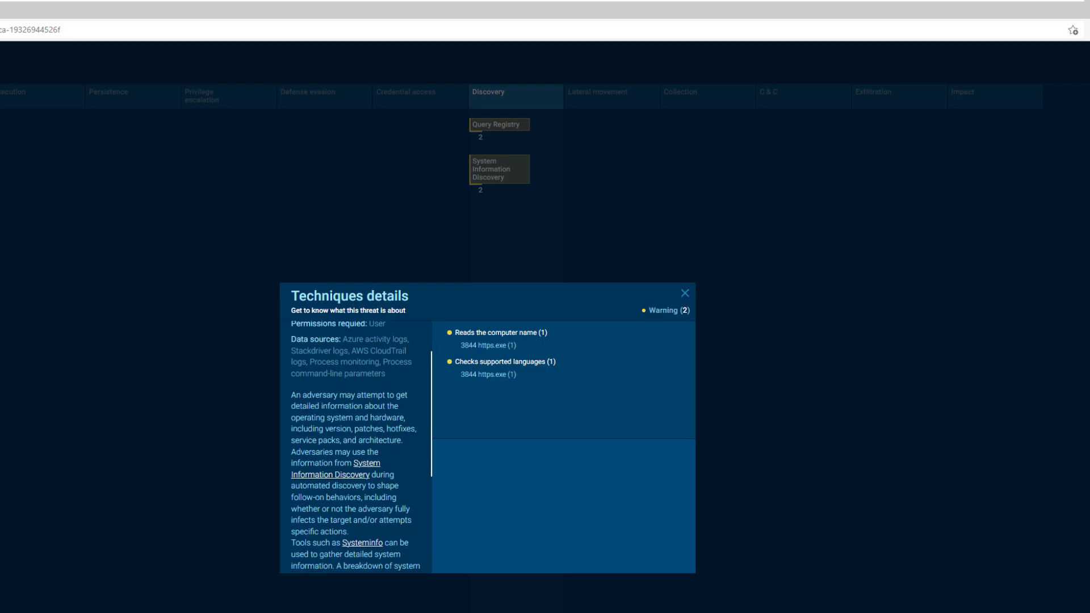
scroll(355, 449, down, 4)
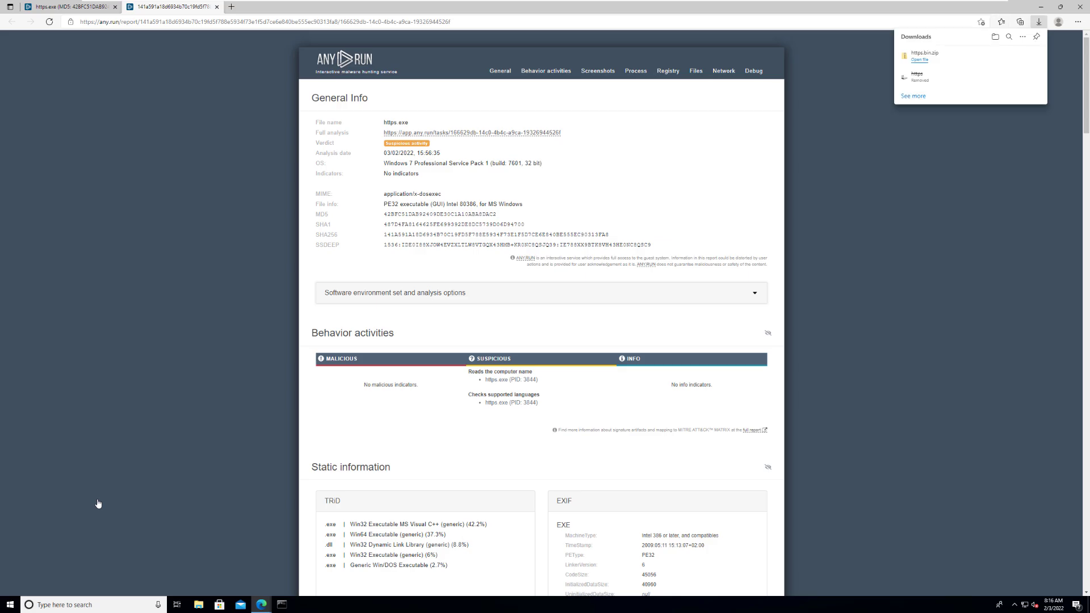
Scroll the ANY.RUN text report down to Network activity, with 38 connections and 2 DNS requests
scroll(98, 504, down, 6)
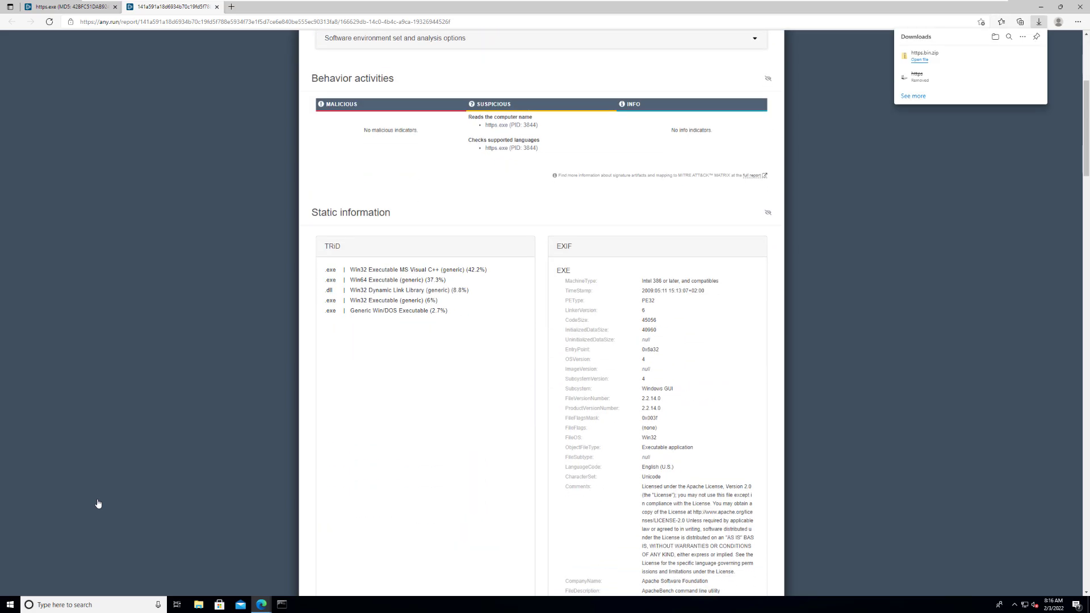
scroll(98, 504, down, 7)
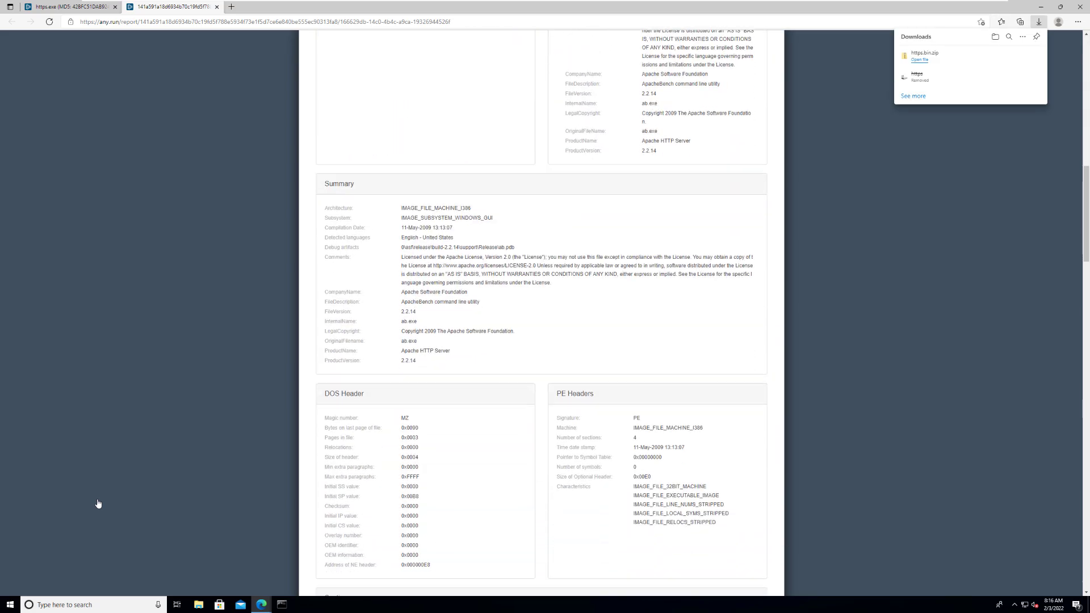
scroll(98, 503, down, 15)
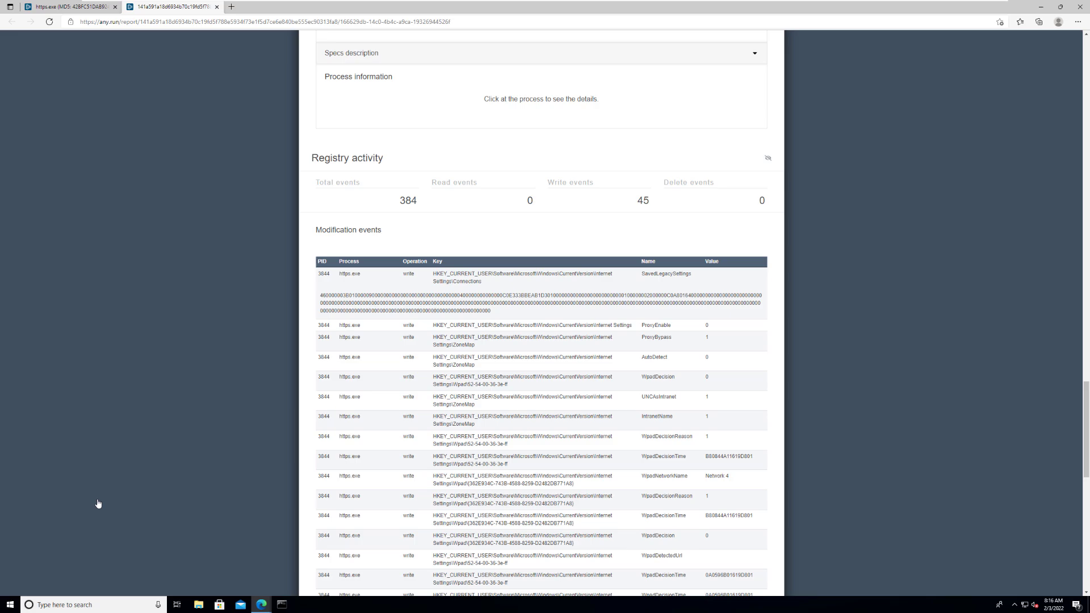
scroll(97, 504, down, 2)
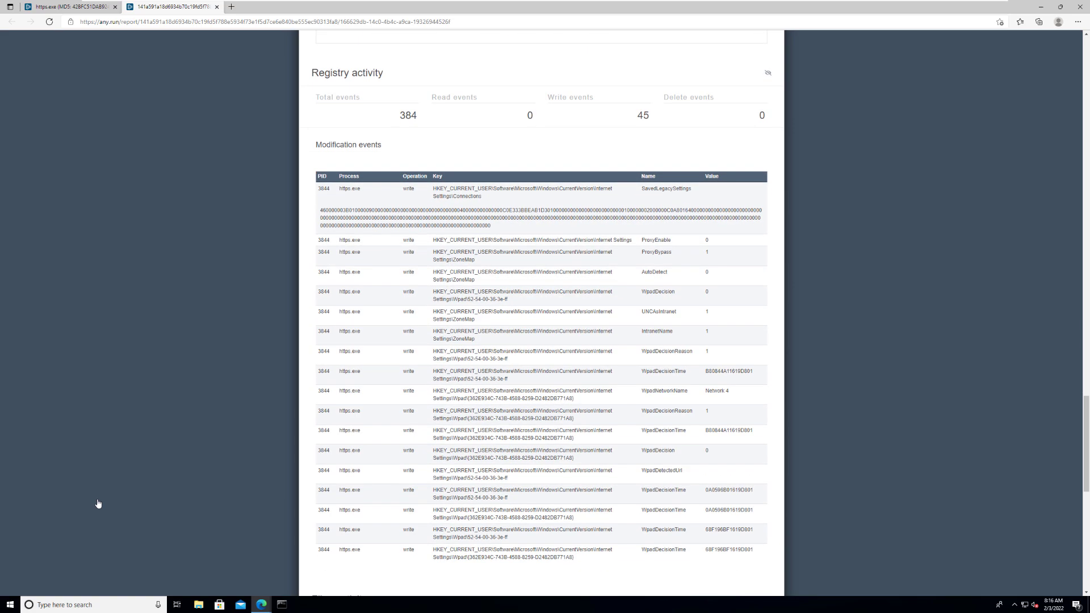
scroll(98, 503, down, 2)
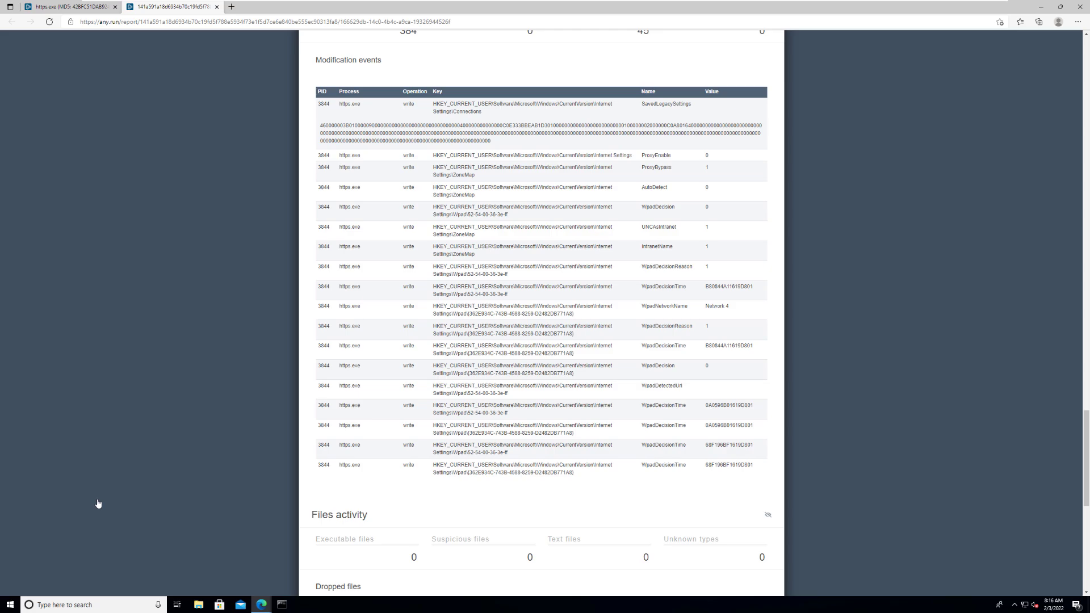
scroll(98, 503, down, 10)
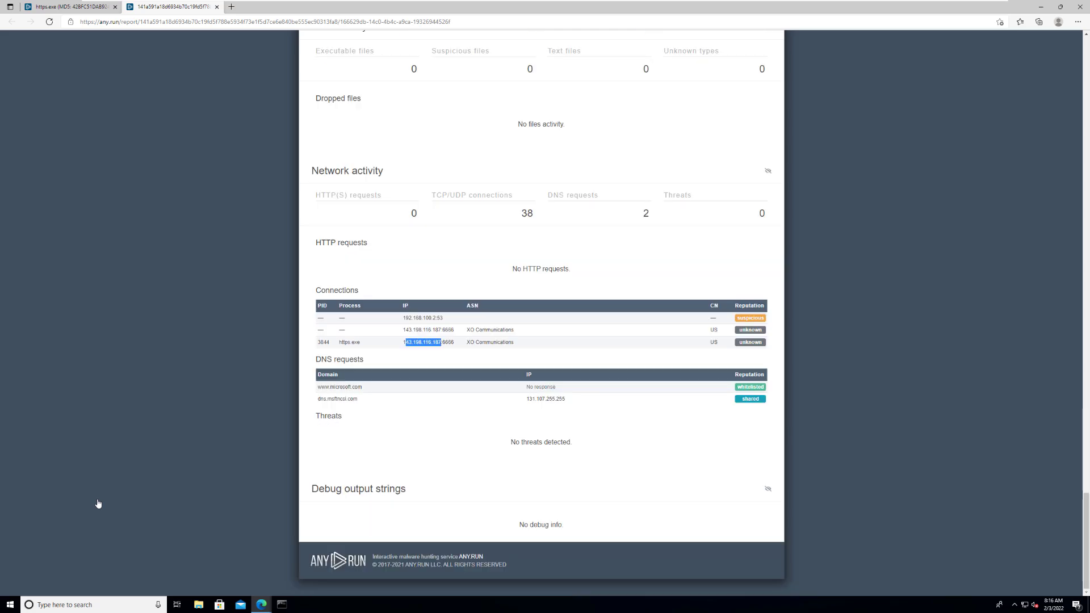